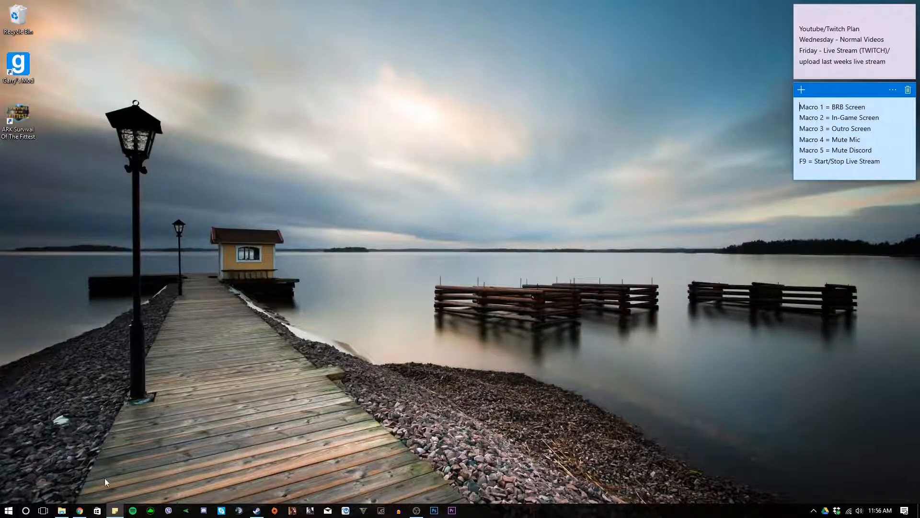
- Search Windows for GeForce Experience and switch to its download page in Chrome
{"action": "left_click", "coordinate": [27, 510]}
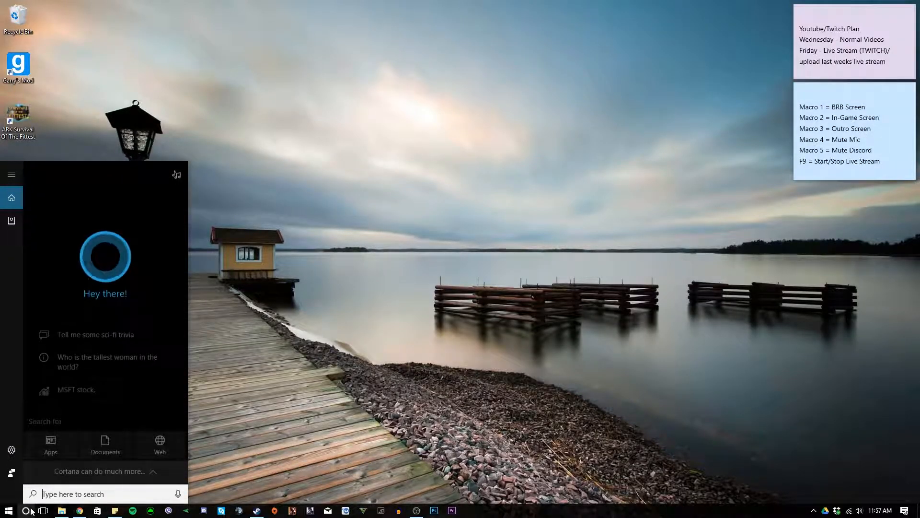
{"action": "type", "text": "gefor"}
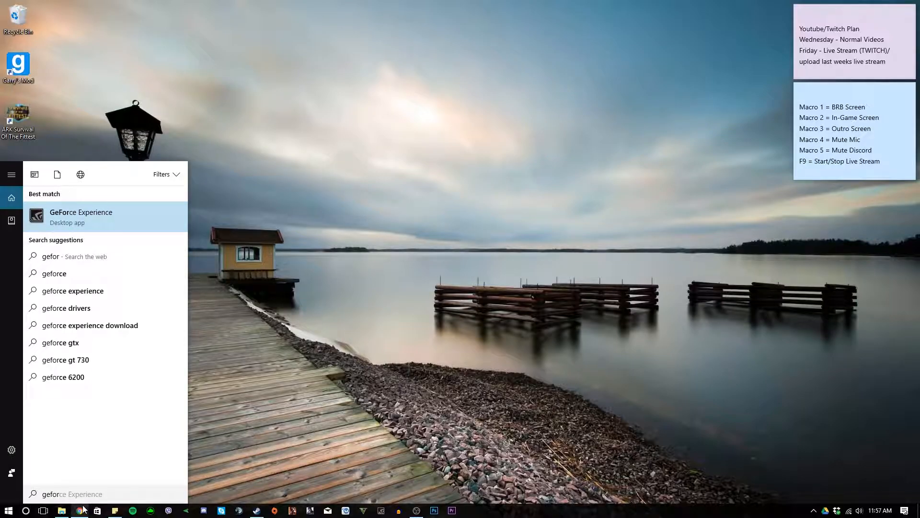
{"action": "left_click", "coordinate": [81, 511]}
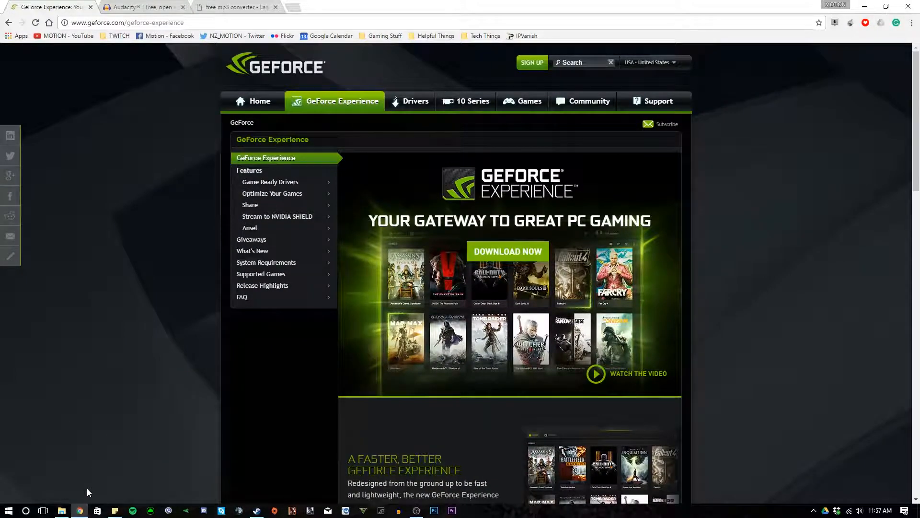
{"action": "left_click", "coordinate": [485, 248]}
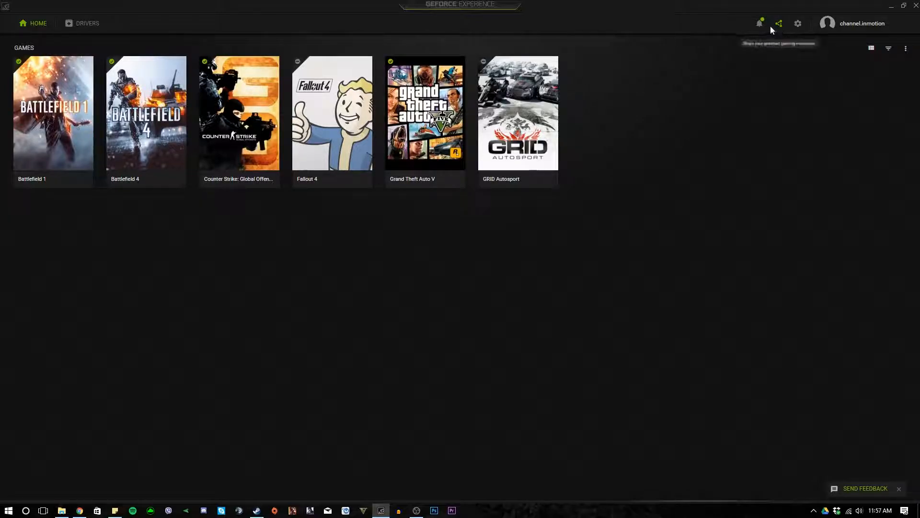
- Open the Share settings in GeForce Experience, view the Privacy control option for desktop capture, and return to the overlay
{"action": "left_click", "coordinate": [798, 27]}
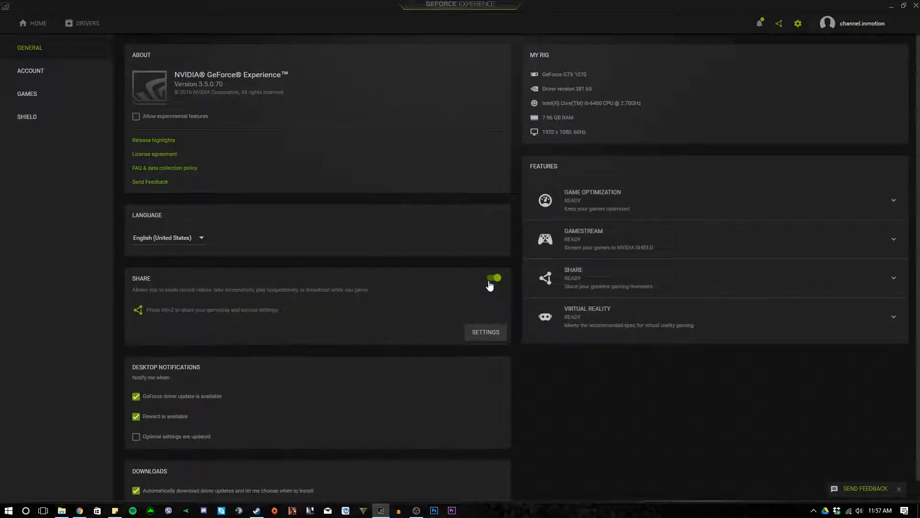
{"action": "left_click", "coordinate": [494, 337]}
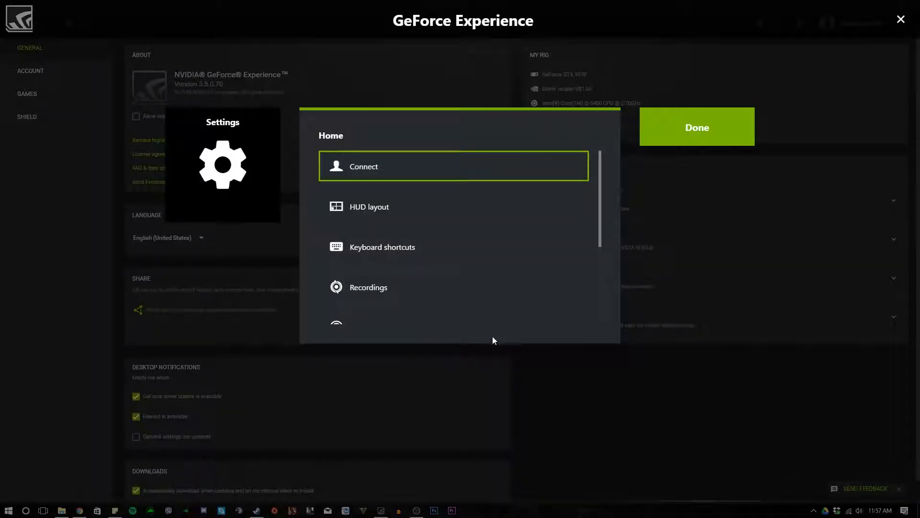
{"action": "scroll", "coordinate": [494, 240], "scroll_direction": "down", "scroll_amount": 3}
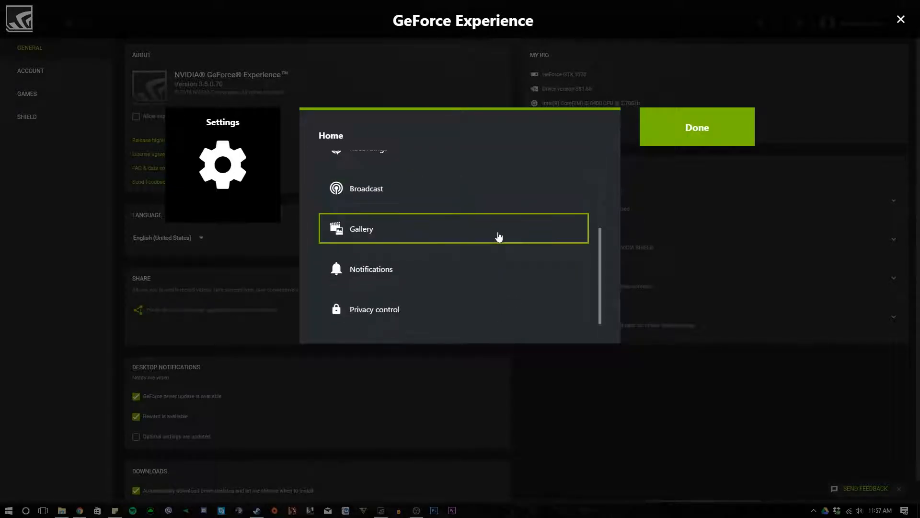
{"action": "left_click", "coordinate": [421, 314]}
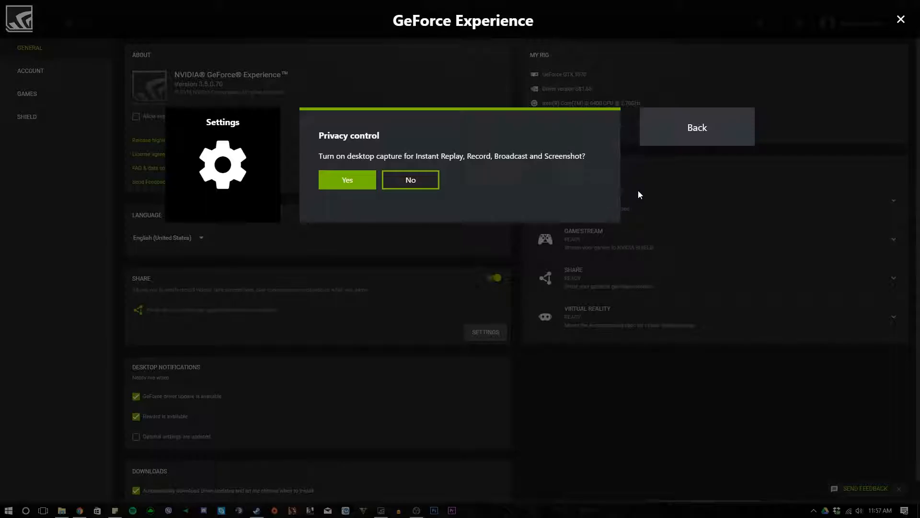
{"action": "left_click", "coordinate": [681, 142]}
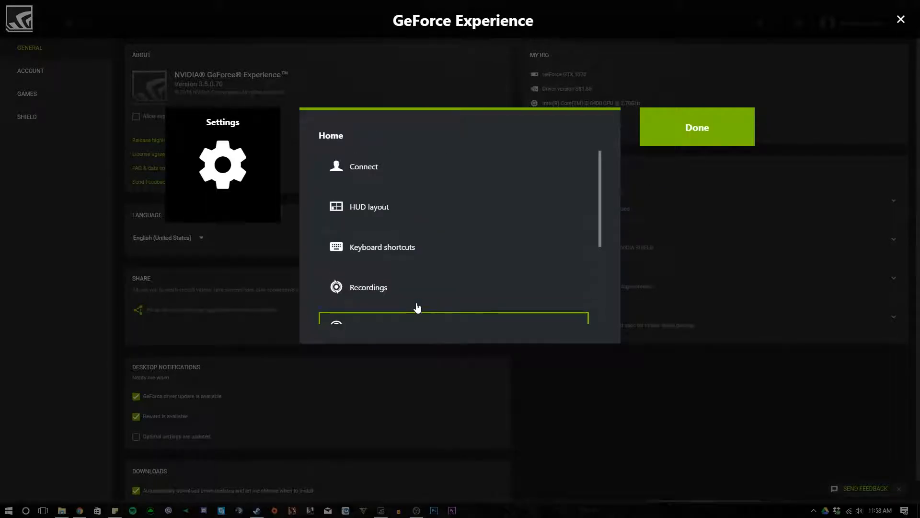
{"action": "left_click", "coordinate": [670, 140]}
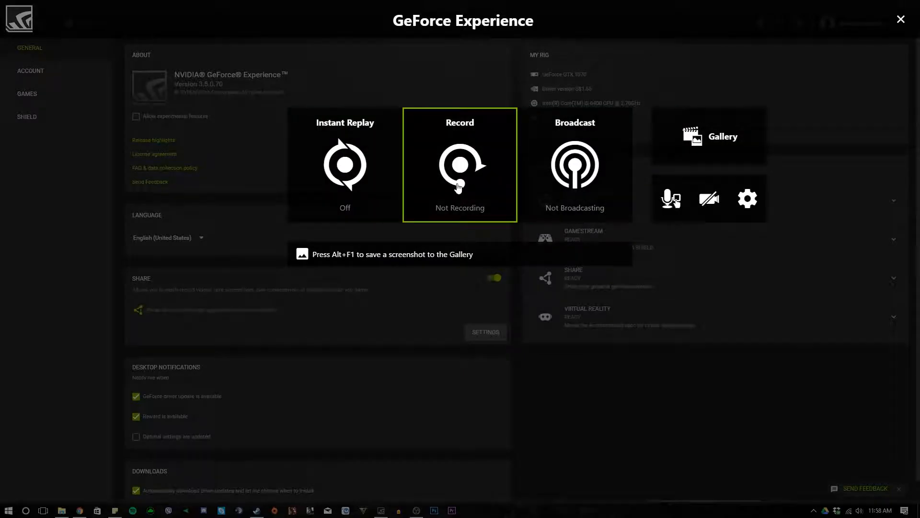
- Open the Record customization and try the Low, Medium, High and Custom quality presets
{"action": "left_click", "coordinate": [460, 189]}
{"action": "left_click", "coordinate": [464, 256]}
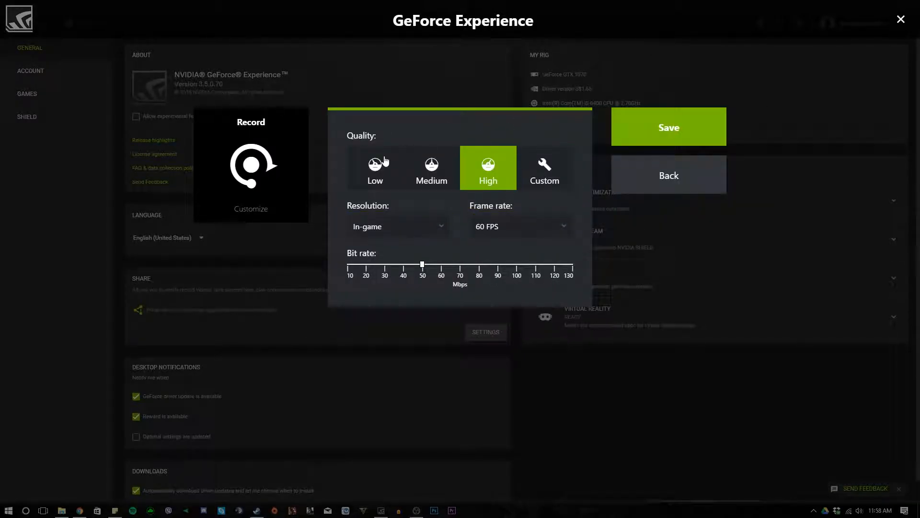
{"action": "left_click", "coordinate": [379, 181]}
{"action": "left_click_drag", "start_coordinate": [363, 265], "coordinate": [356, 267]}
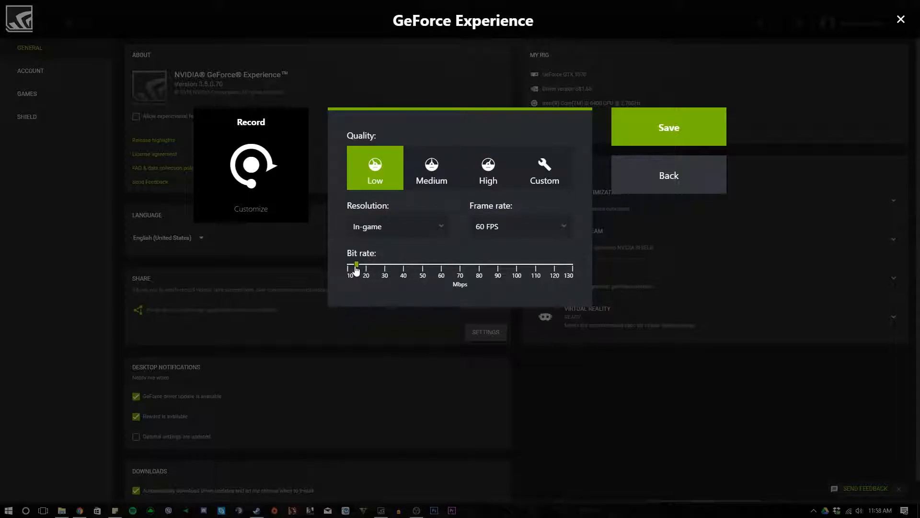
{"action": "left_click", "coordinate": [398, 230]}
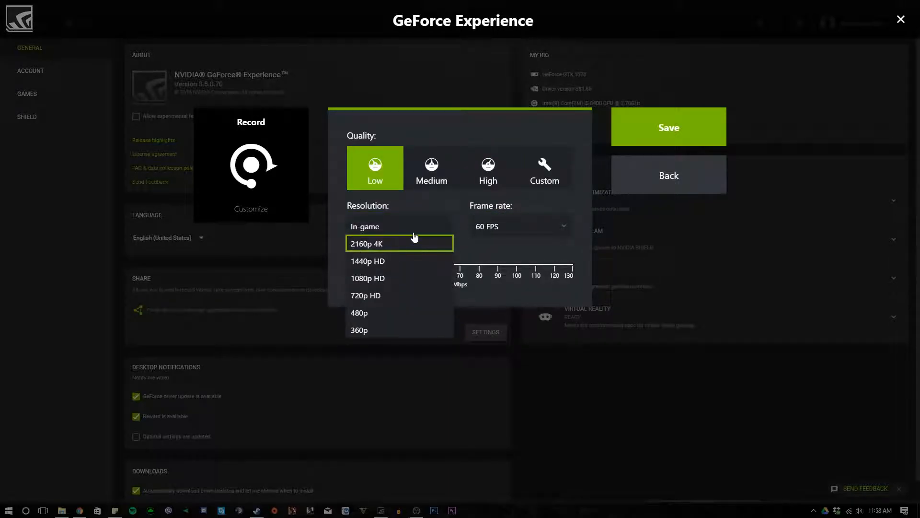
{"action": "left_click", "coordinate": [382, 225]}
{"action": "left_click", "coordinate": [424, 168]}
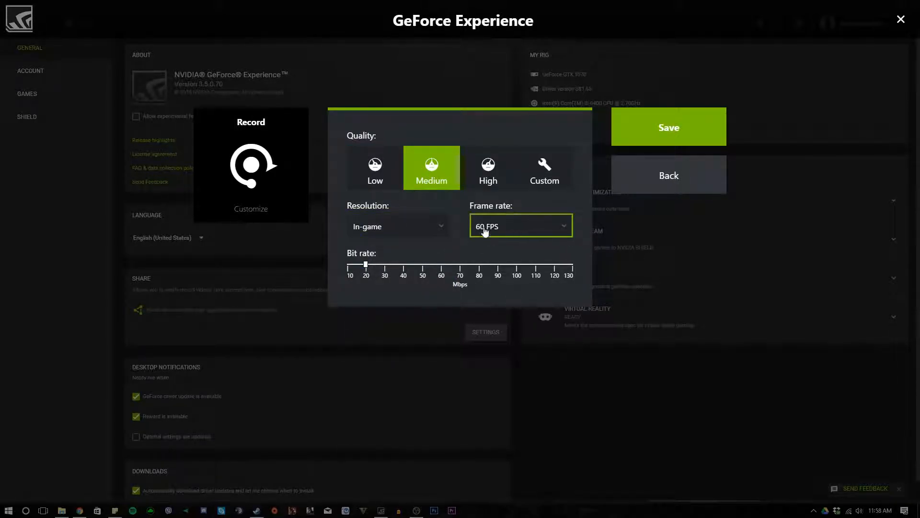
{"action": "left_click", "coordinate": [481, 191]}
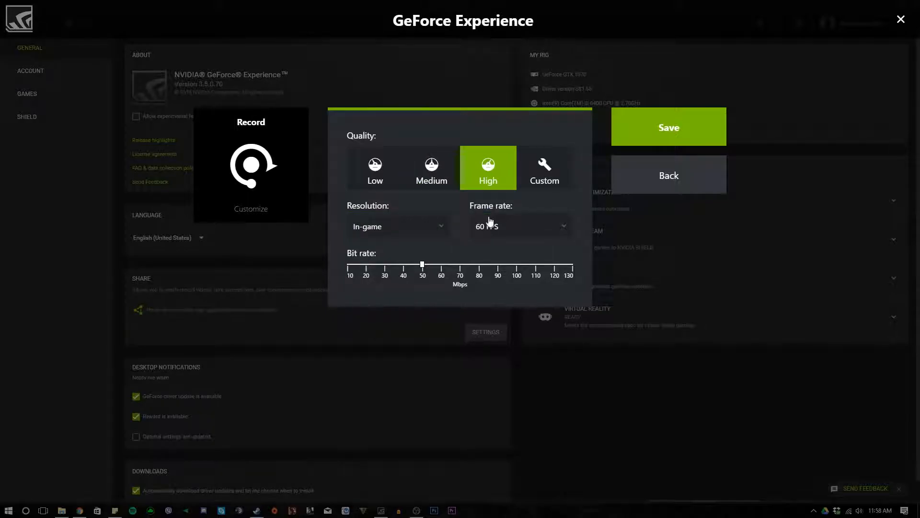
{"action": "left_click", "coordinate": [549, 178]}
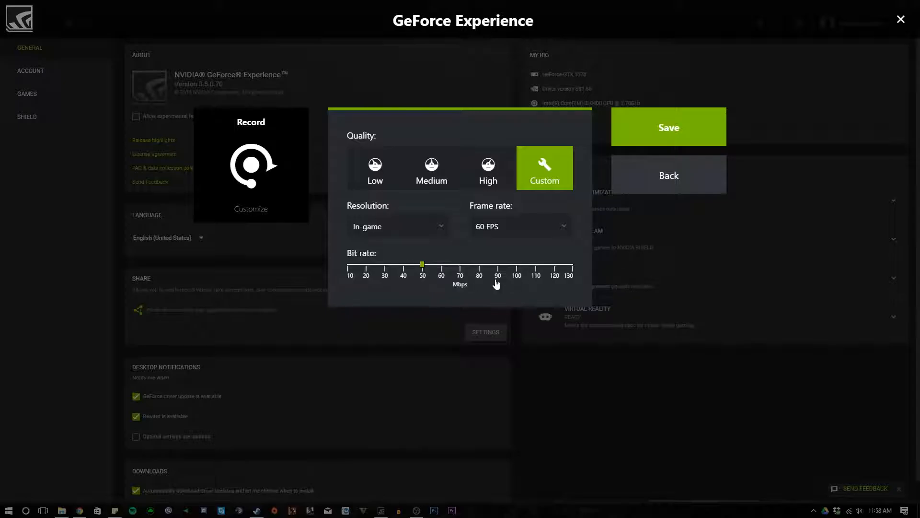
- Check the frame rate and resolution choices, keep the In-game resolution, and select the High quality preset
{"action": "left_click", "coordinate": [516, 230]}
{"action": "left_click", "coordinate": [496, 232]}
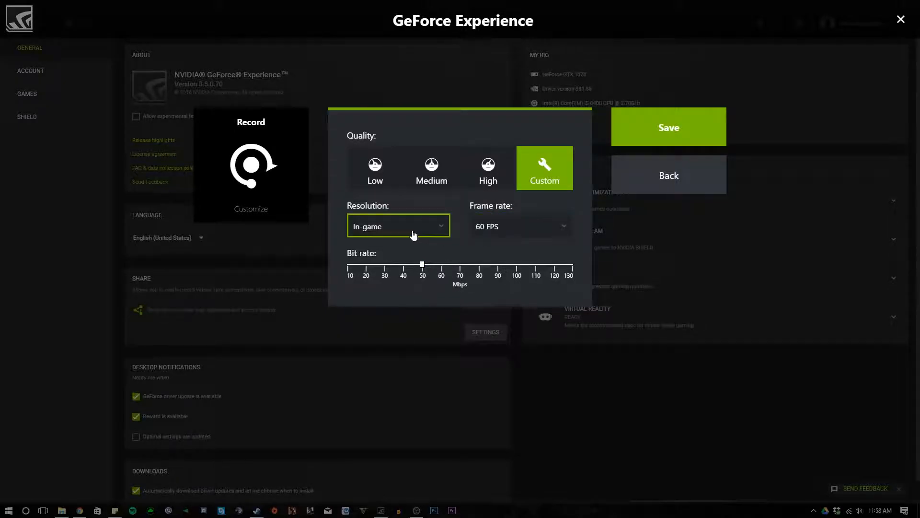
{"action": "left_click", "coordinate": [410, 234]}
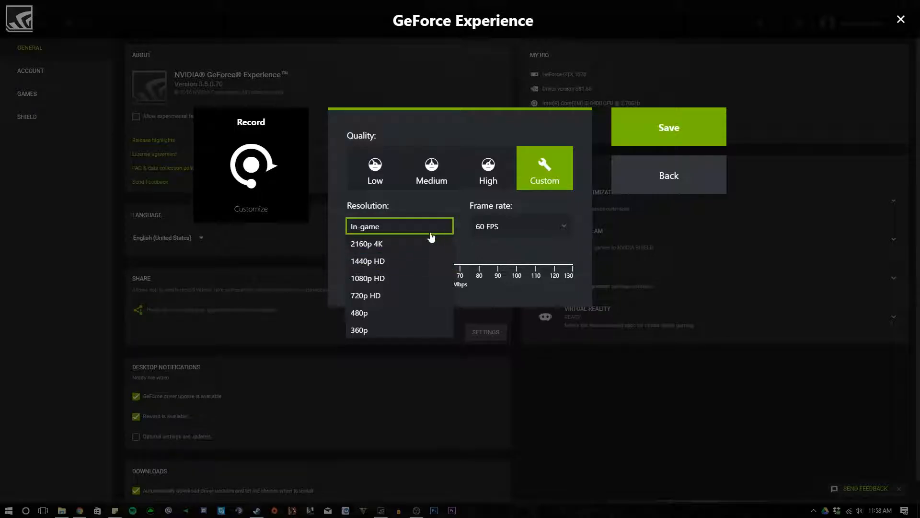
{"action": "left_click", "coordinate": [382, 229]}
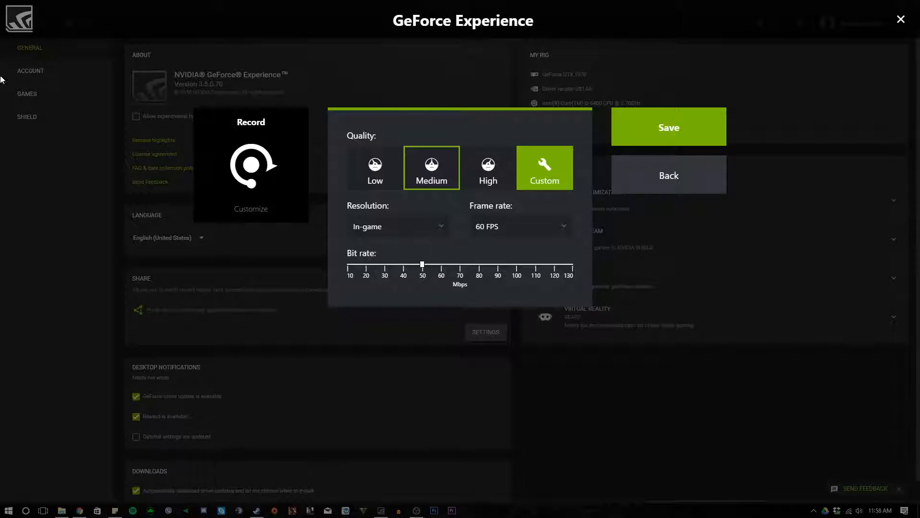
{"action": "left_click", "coordinate": [494, 187]}
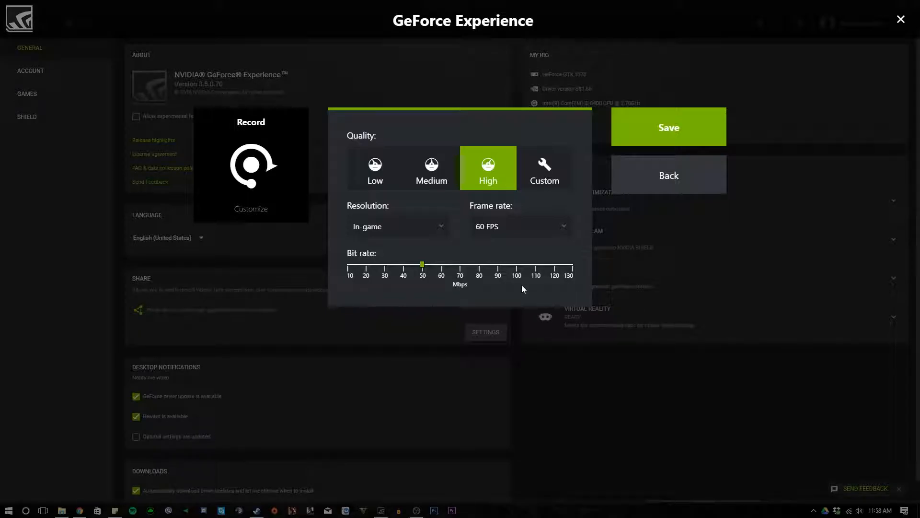
- Try a 30 FPS frame rate, followed by 720p HD resolution at 60 FPS for recordings
{"action": "left_click", "coordinate": [524, 229]}
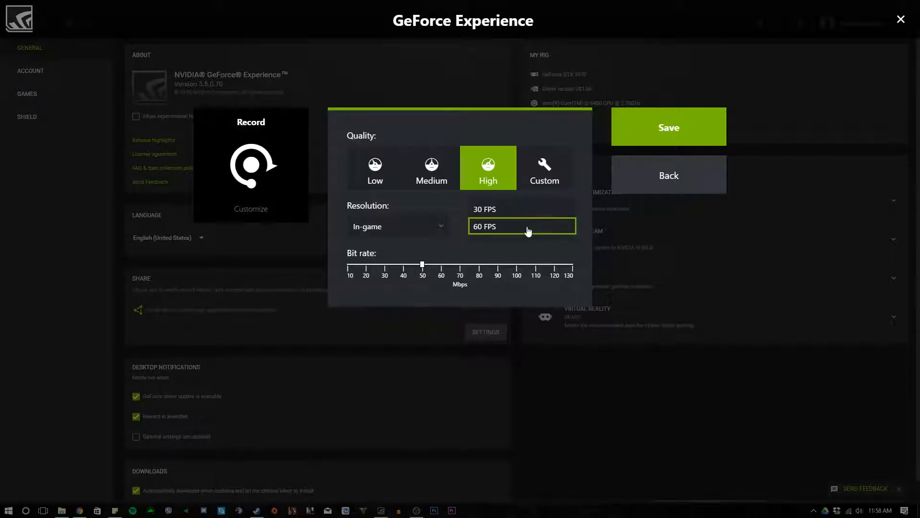
{"action": "left_click", "coordinate": [506, 215]}
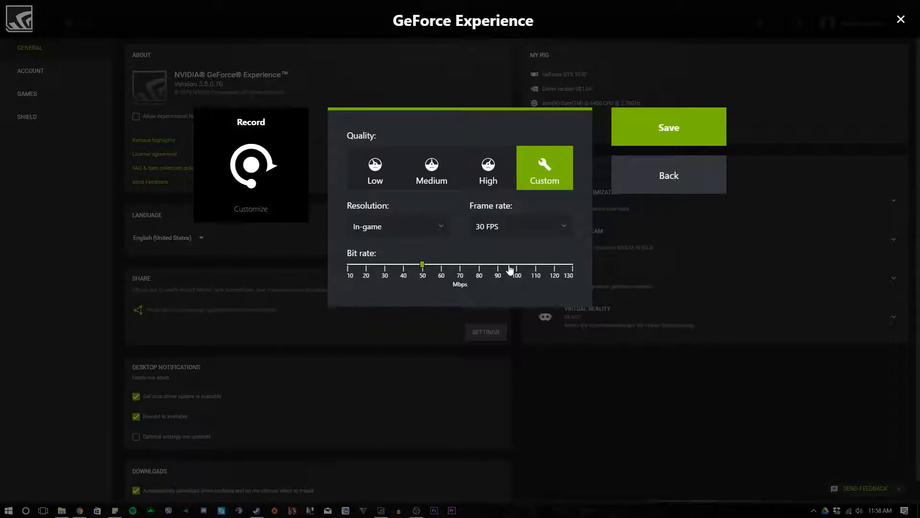
{"action": "left_click", "coordinate": [410, 225]}
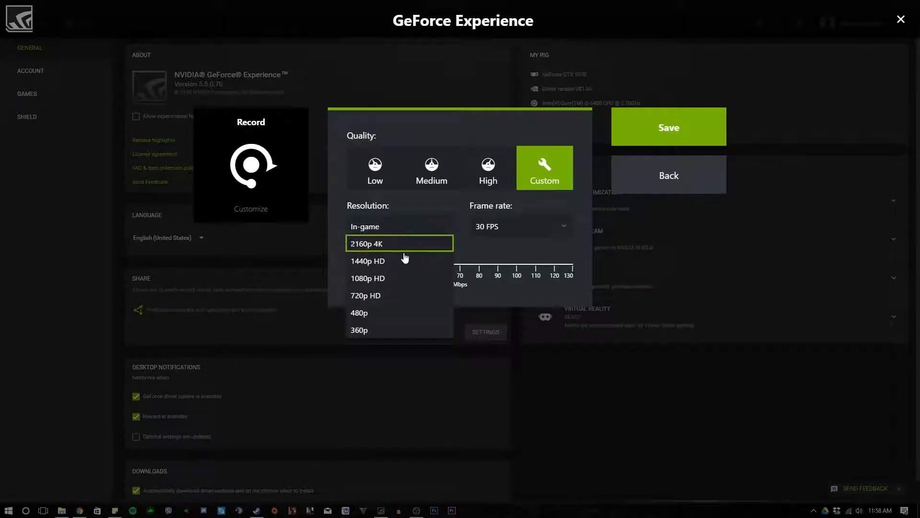
{"action": "left_click", "coordinate": [382, 295]}
{"action": "left_click", "coordinate": [524, 228]}
{"action": "left_click", "coordinate": [517, 244]}
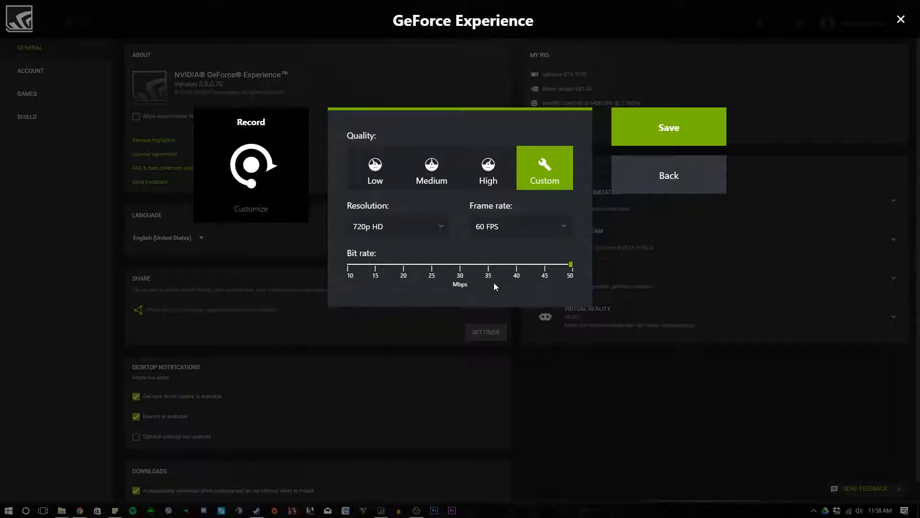
- Set the recording quality back to the High preset and leave the Record customization
{"action": "left_click", "coordinate": [488, 167]}
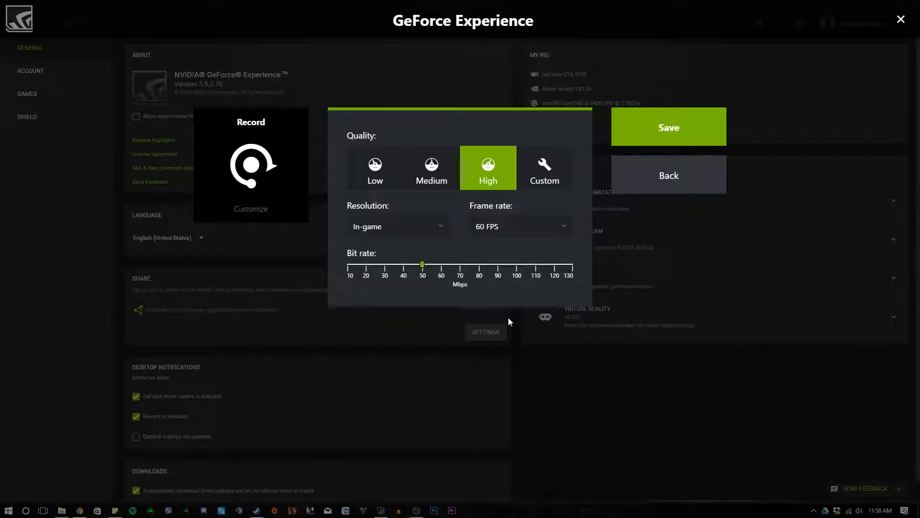
{"action": "left_click", "coordinate": [637, 163]}
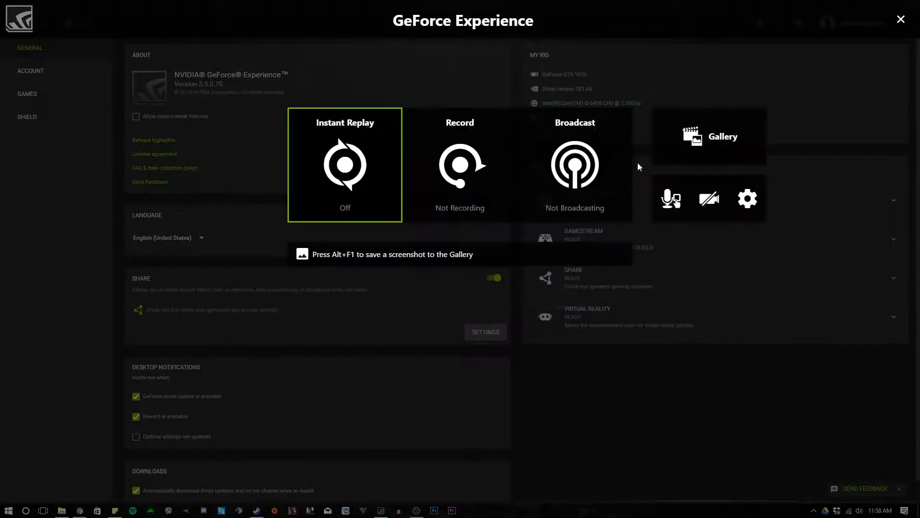
- Open the overlay's Recordings settings and start browsing for the Videos save folder
{"action": "left_click", "coordinate": [748, 200]}
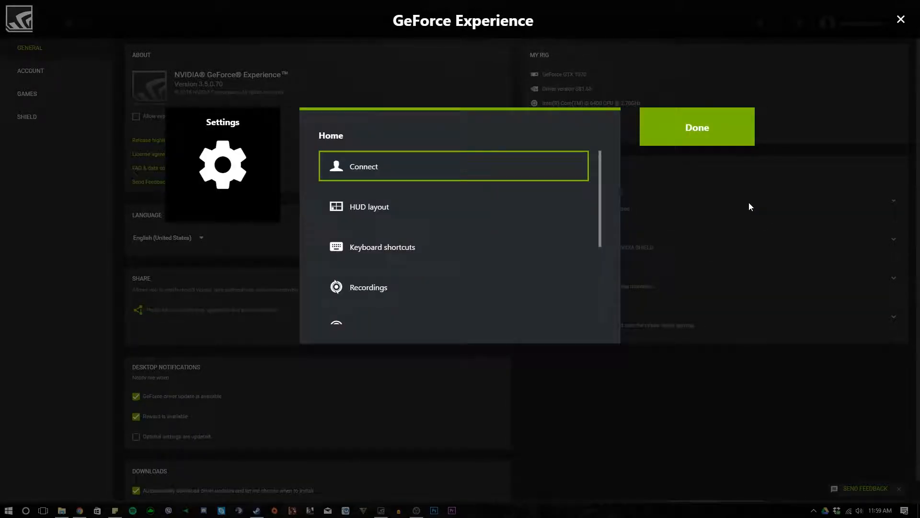
{"action": "scroll", "coordinate": [435, 261], "scroll_direction": "down", "scroll_amount": 2}
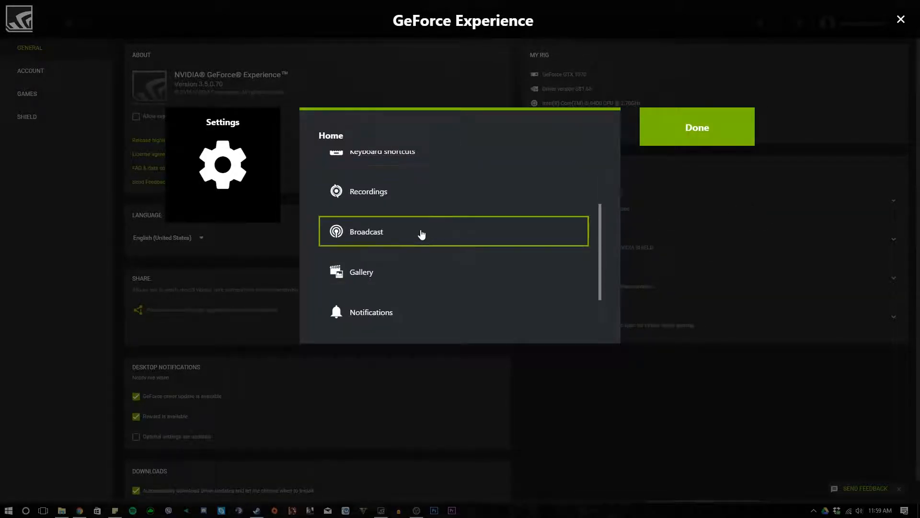
{"action": "left_click", "coordinate": [424, 196]}
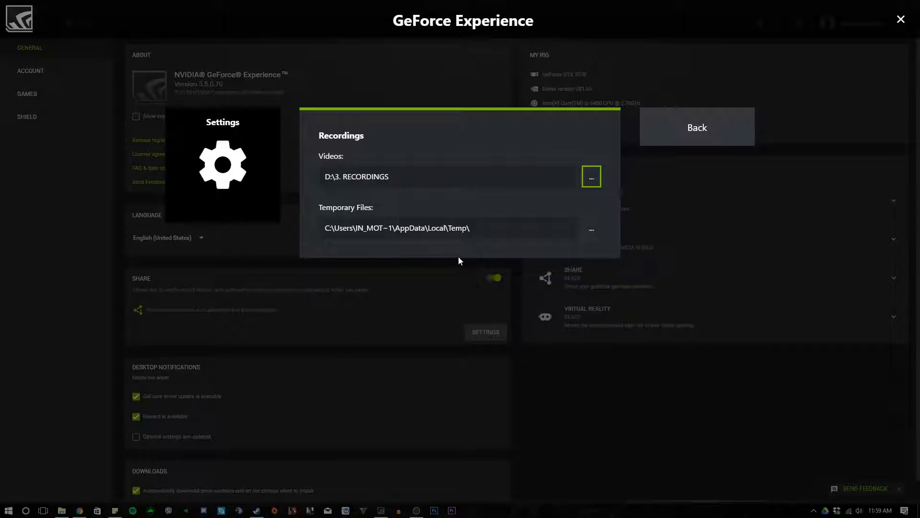
{"action": "left_click", "coordinate": [591, 177]}
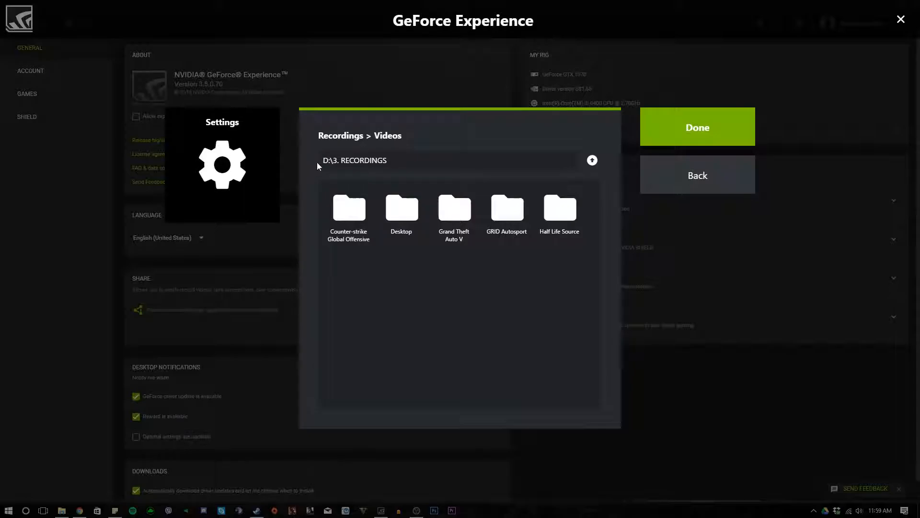
- Go up to the computer's drive list and open the F: drive as a possible save location
{"action": "left_click", "coordinate": [592, 160]}
{"action": "left_click", "coordinate": [592, 160]}
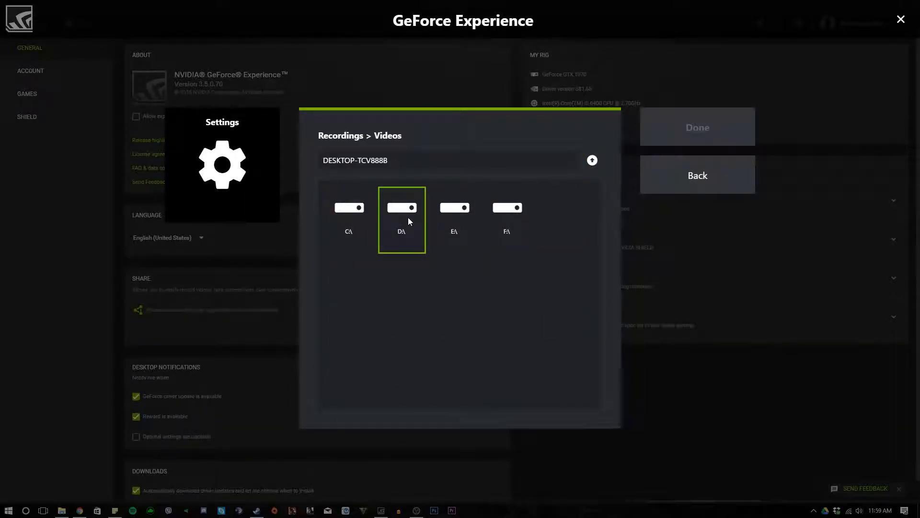
{"action": "left_click", "coordinate": [516, 205]}
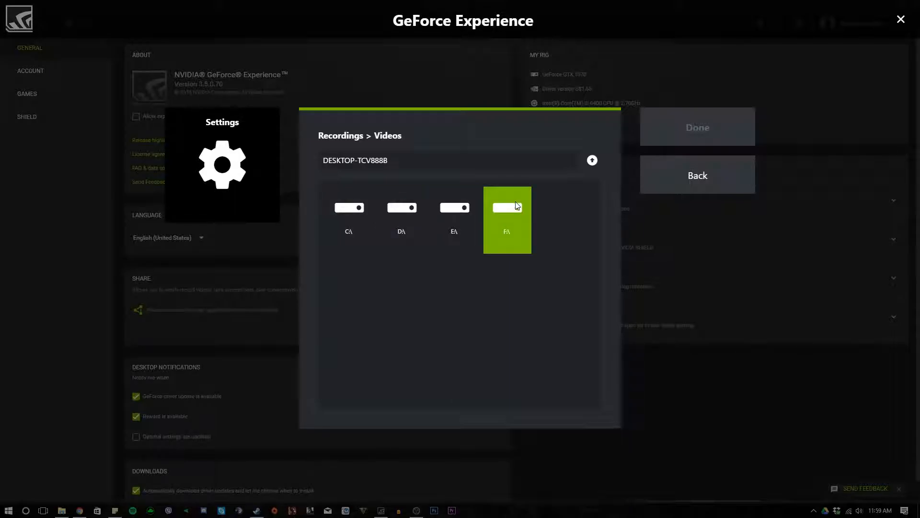
{"action": "double_click", "coordinate": [516, 205]}
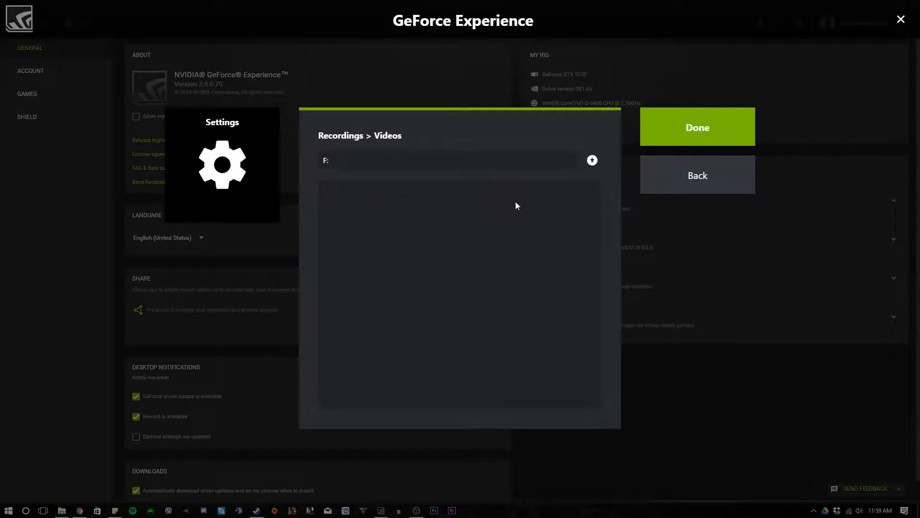
- Browse to the 3. RECORDINGS folder on the D: drive for the Videos location, and leave the overlay settings
{"action": "left_click", "coordinate": [592, 165]}
{"action": "left_click", "coordinate": [410, 211]}
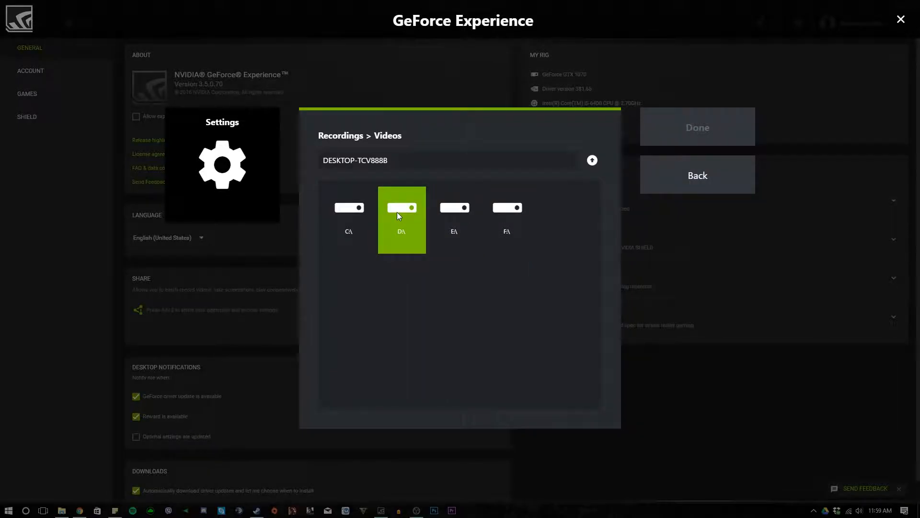
{"action": "double_click", "coordinate": [397, 212]}
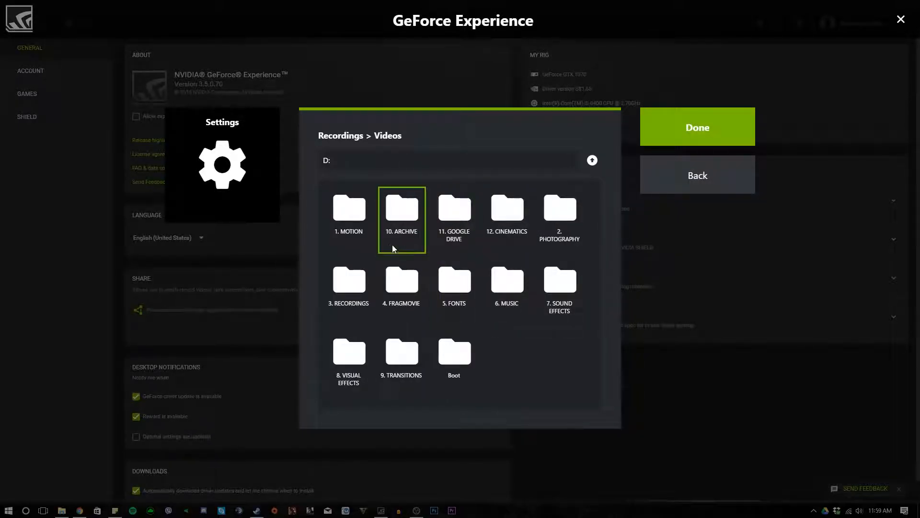
{"action": "double_click", "coordinate": [344, 281]}
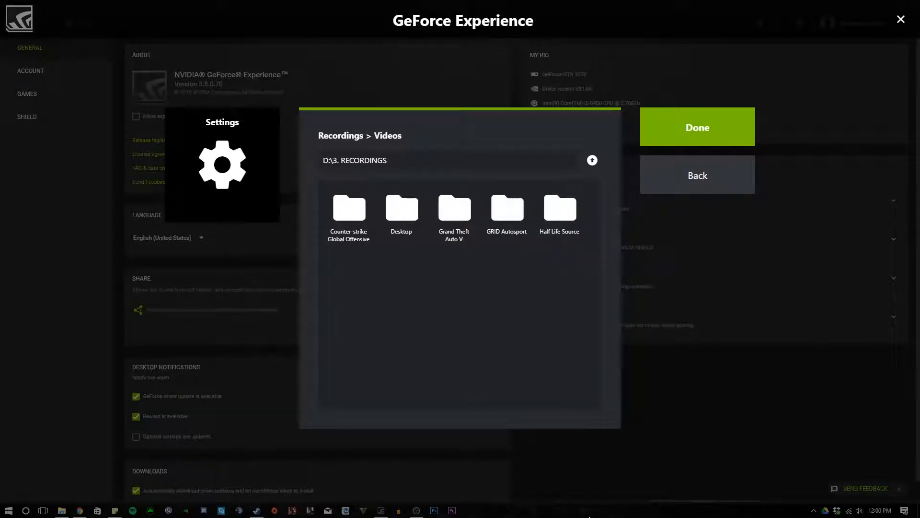
{"action": "left_click", "coordinate": [731, 176]}
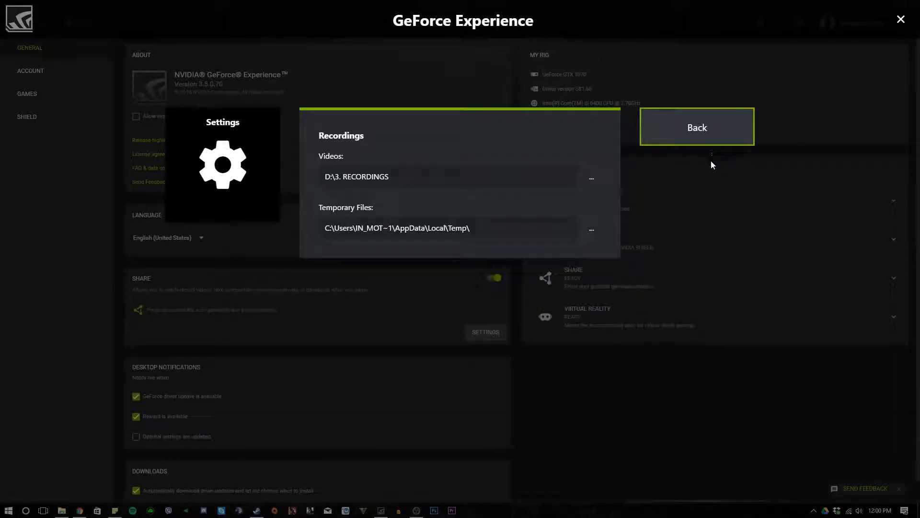
{"action": "left_click", "coordinate": [700, 142]}
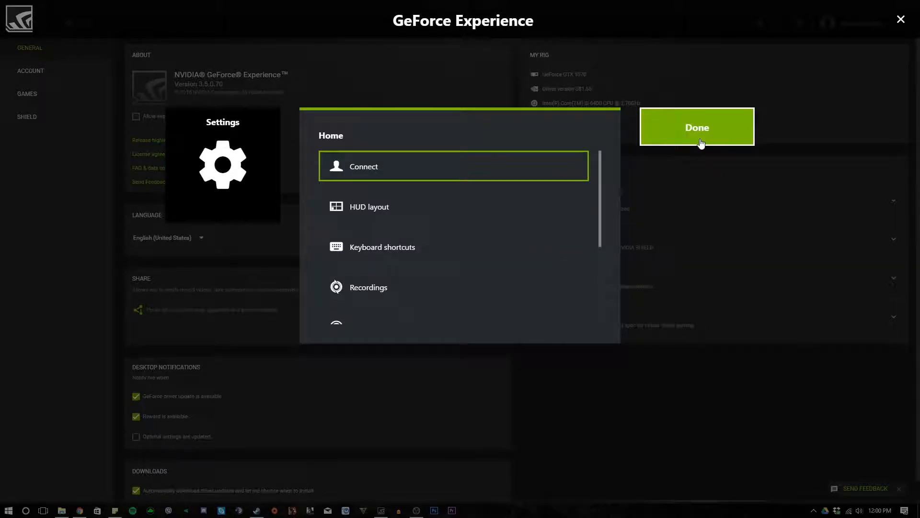
{"action": "left_click", "coordinate": [901, 19]}
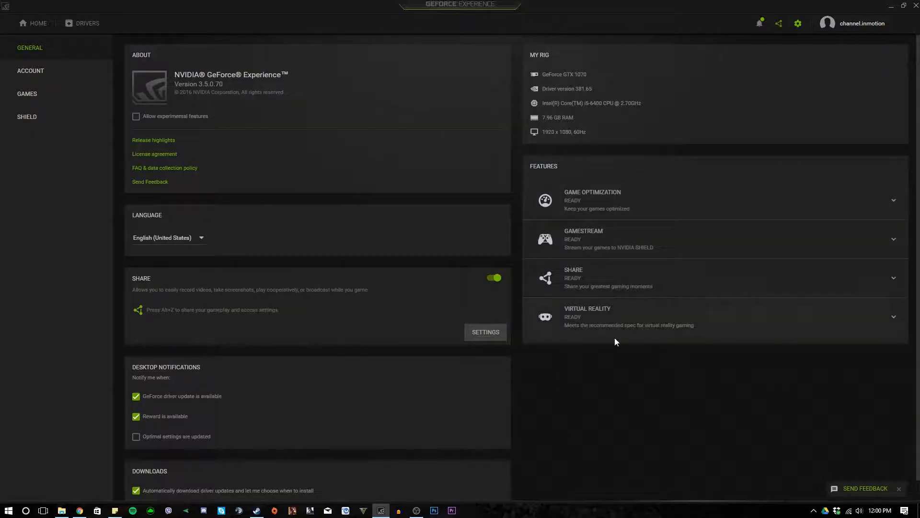
- Start a recording from the Share overlay and close the overlay
{"action": "key", "text": "alt+z"}
{"action": "left_click", "coordinate": [493, 182]}
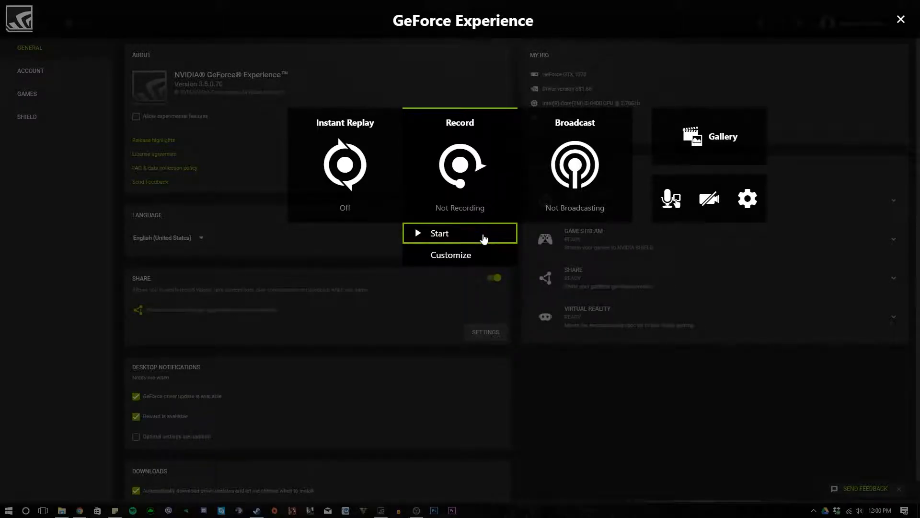
{"action": "left_click", "coordinate": [484, 237]}
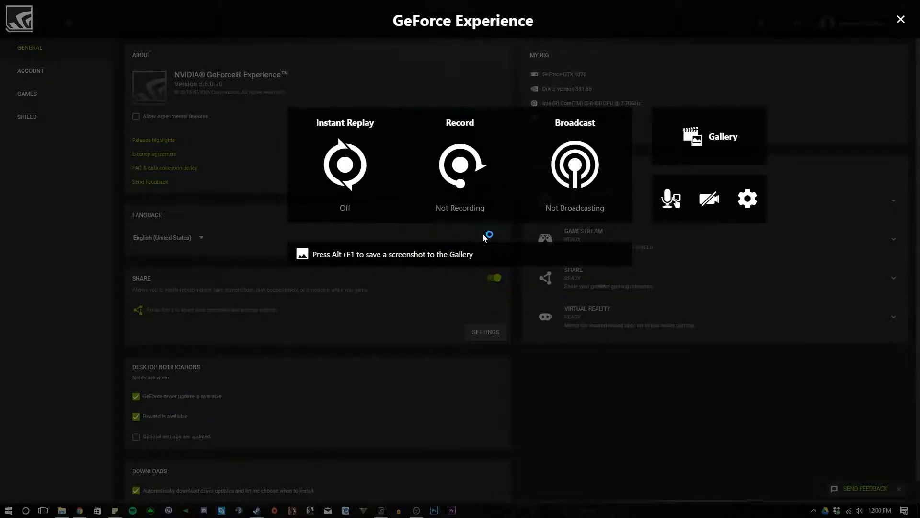
{"action": "left_click", "coordinate": [900, 19]}
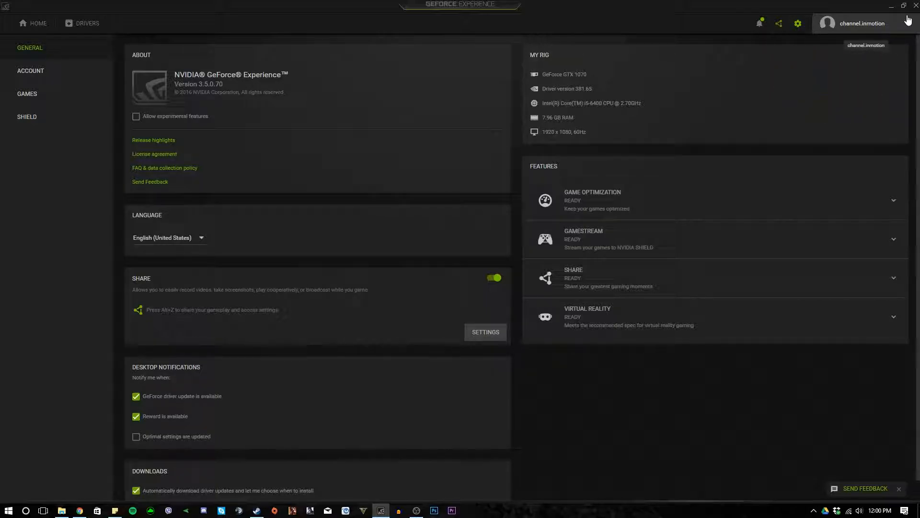
- Reopen the Share overlay, stop and save the running recording, and close the overlay
{"action": "key", "text": "alt+z"}
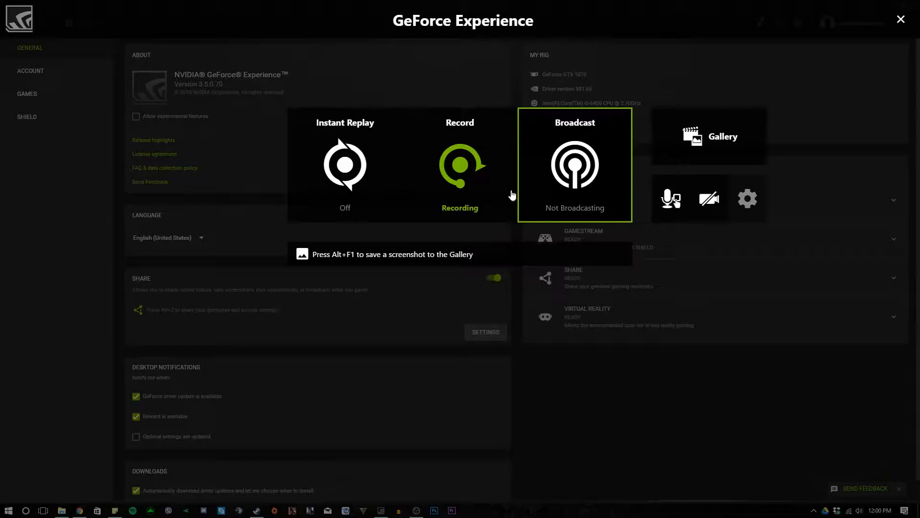
{"action": "left_click", "coordinate": [466, 202]}
{"action": "left_click", "coordinate": [475, 233]}
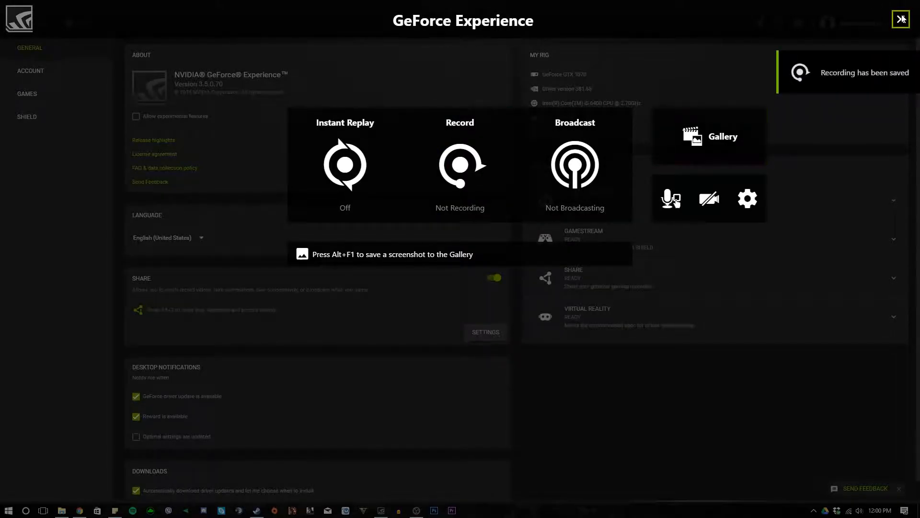
{"action": "left_click", "coordinate": [800, 176]}
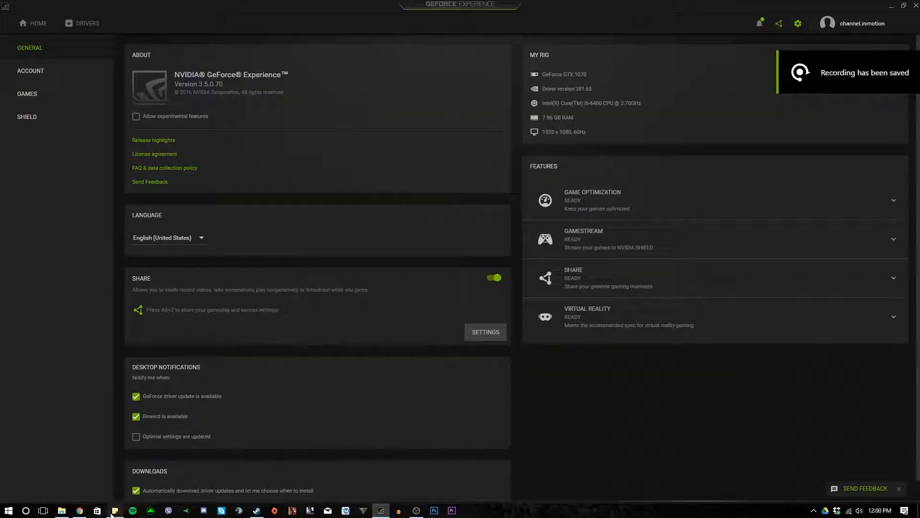
- Switch to Chrome and look at the Audacity 2.1.3 download on the Audacity website
{"action": "left_click", "coordinate": [81, 511]}
{"action": "left_click", "coordinate": [139, 7]}
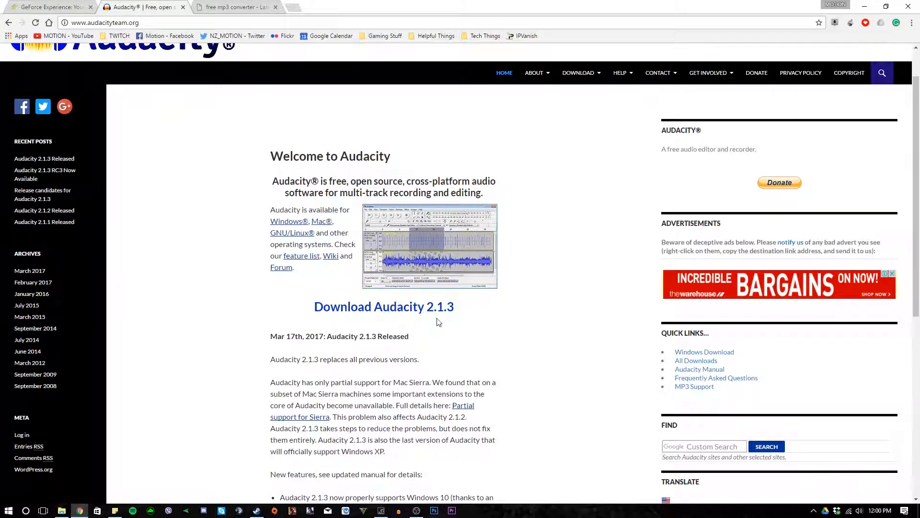
{"action": "left_click", "coordinate": [383, 310]}
- Switch to Audacity and record a short microphone test
{"action": "left_click", "coordinate": [398, 514]}
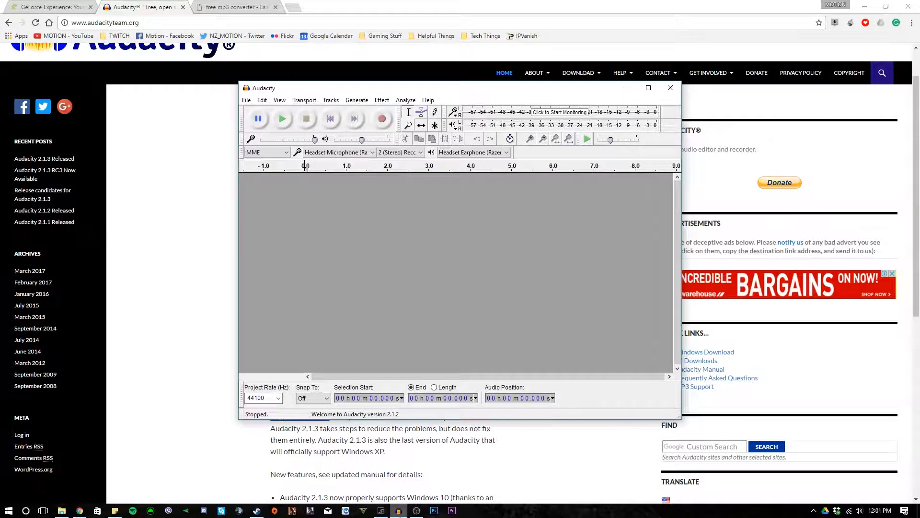
{"action": "key", "text": "r"}
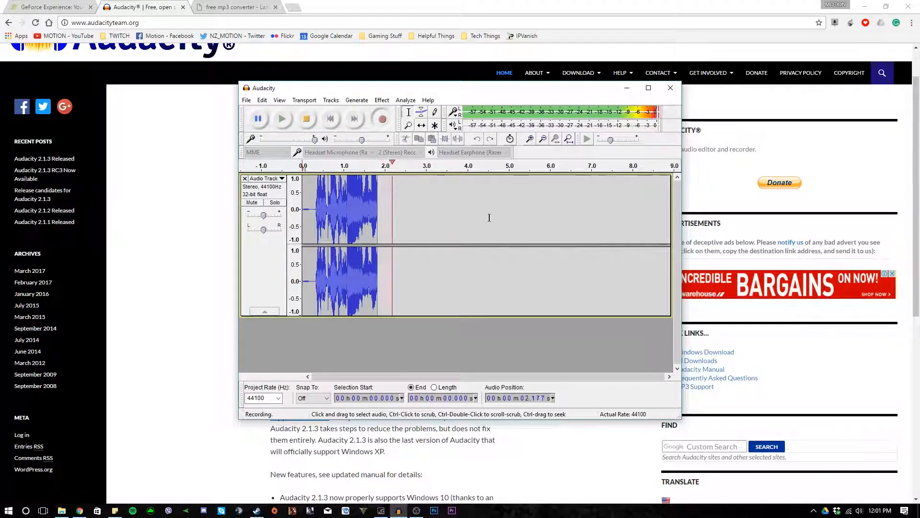
{"action": "left_click", "coordinate": [306, 119]}
- Choose the Razer Headset Microphone for recording and the Razer Headset Earphone for playback in Audacity
{"action": "left_click", "coordinate": [355, 153]}
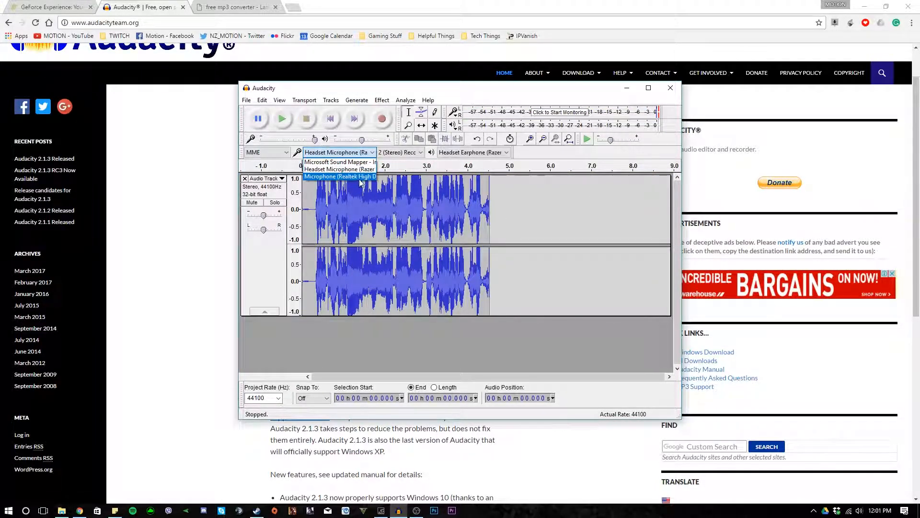
{"action": "left_click", "coordinate": [338, 170]}
{"action": "left_click", "coordinate": [475, 153]}
{"action": "left_click", "coordinate": [454, 160]}
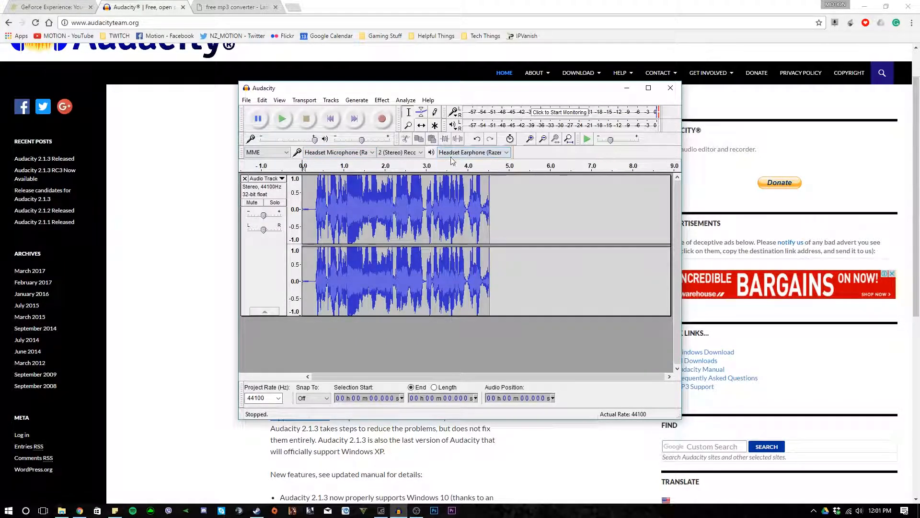
- Undo the test recording and minimize Audacity
{"action": "key", "text": "ctrl+z"}
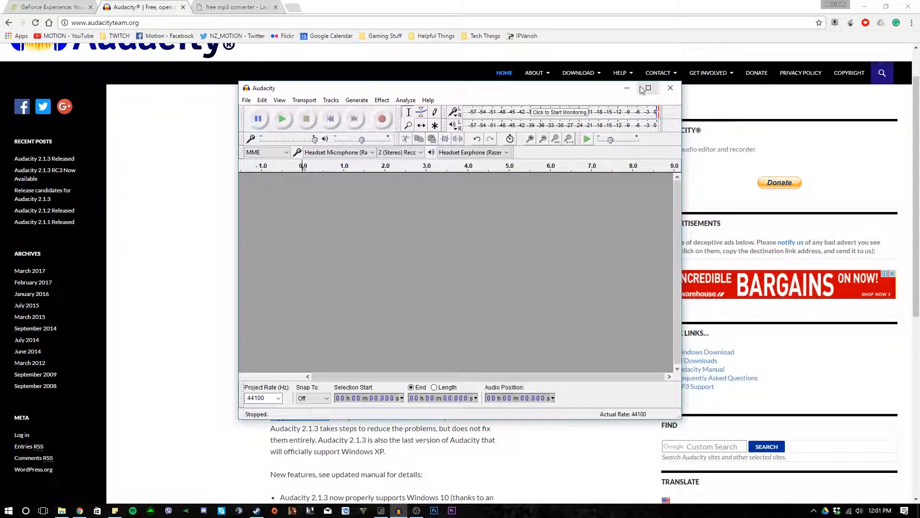
{"action": "left_click", "coordinate": [622, 91]}
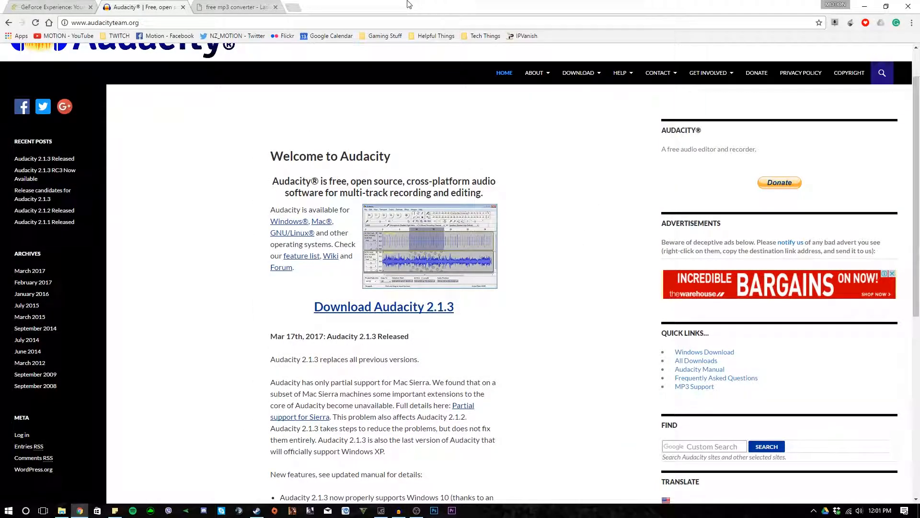
- View the LAME for Audacity site and highlight the line pointing to the Windows downloads
{"action": "left_click", "coordinate": [230, 6]}
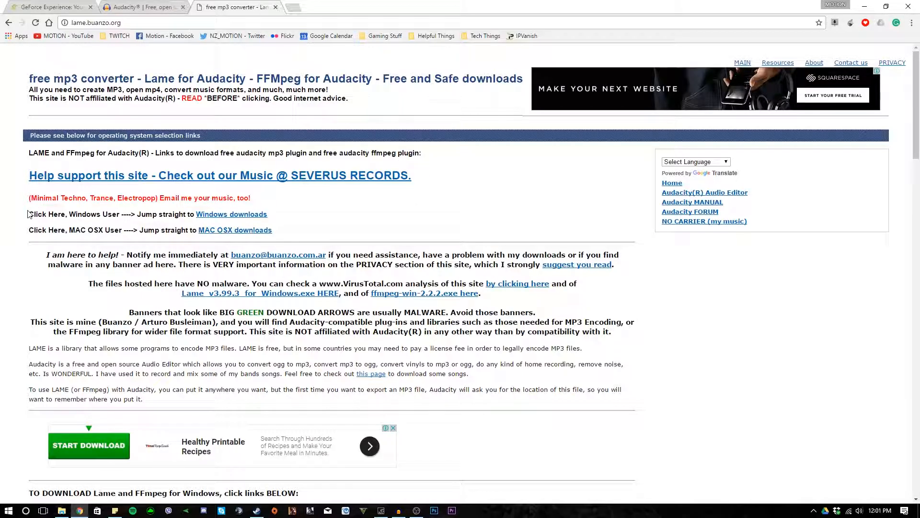
{"action": "left_click_drag", "start_coordinate": [29, 212], "coordinate": [267, 217]}
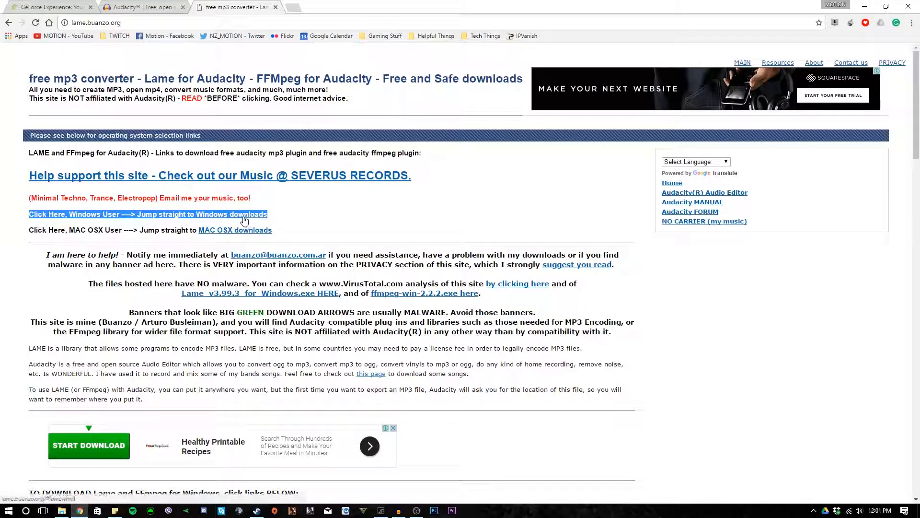
{"action": "left_click", "coordinate": [369, 222]}
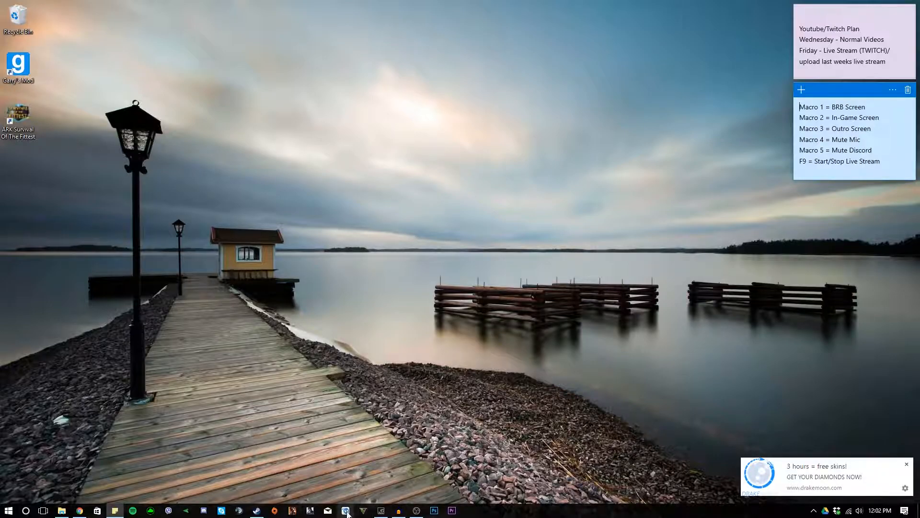
- Switch to the Steam window
{"action": "left_click", "coordinate": [257, 512]}
{"action": "left_click", "coordinate": [76, 65]}
{"action": "left_click", "coordinate": [150, 97]}
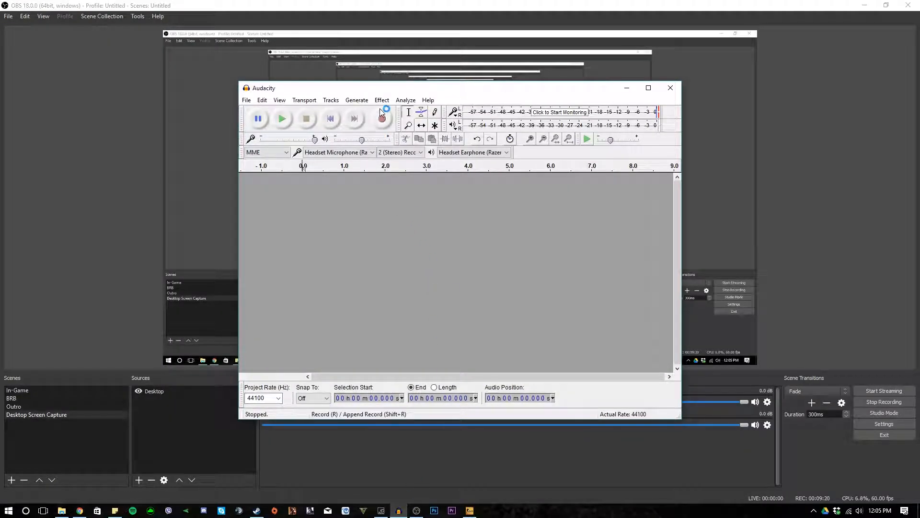
- Start recording the microphone in Audacity and minimize its window while it records
{"action": "left_click", "coordinate": [382, 117]}
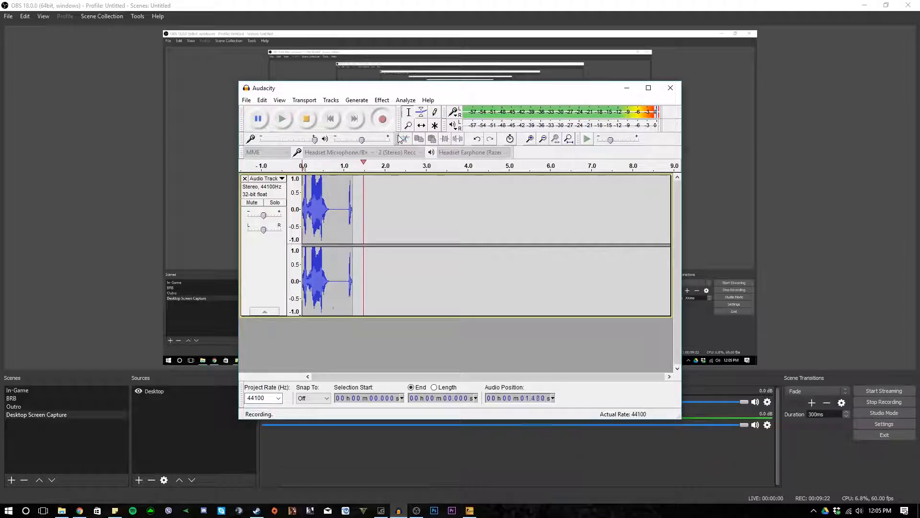
{"action": "left_click", "coordinate": [627, 89]}
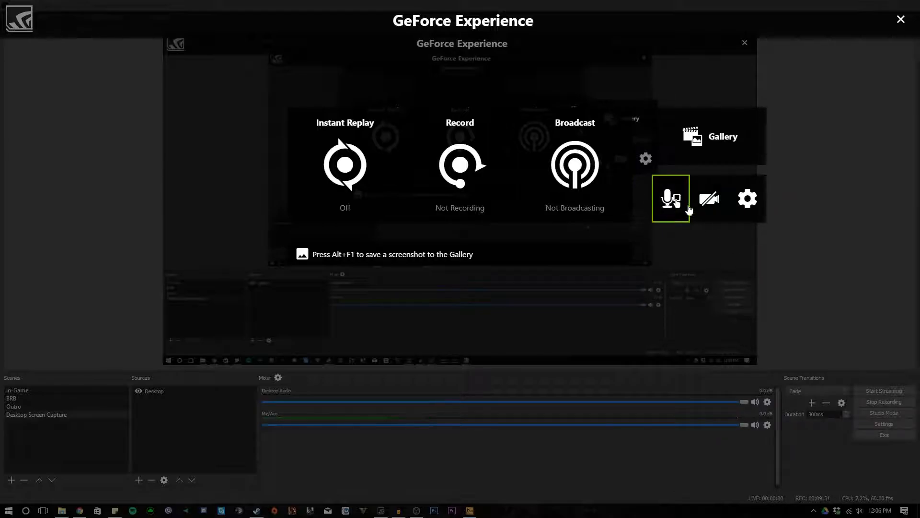
- Set the Share overlay's microphone to Push-to-talk, start a recording and close the overlay
{"action": "left_click", "coordinate": [672, 200]}
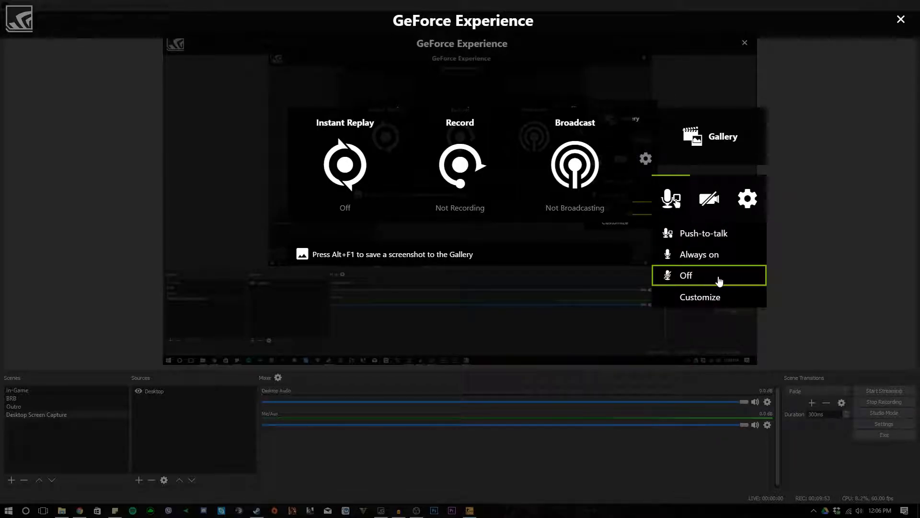
{"action": "left_click", "coordinate": [702, 240]}
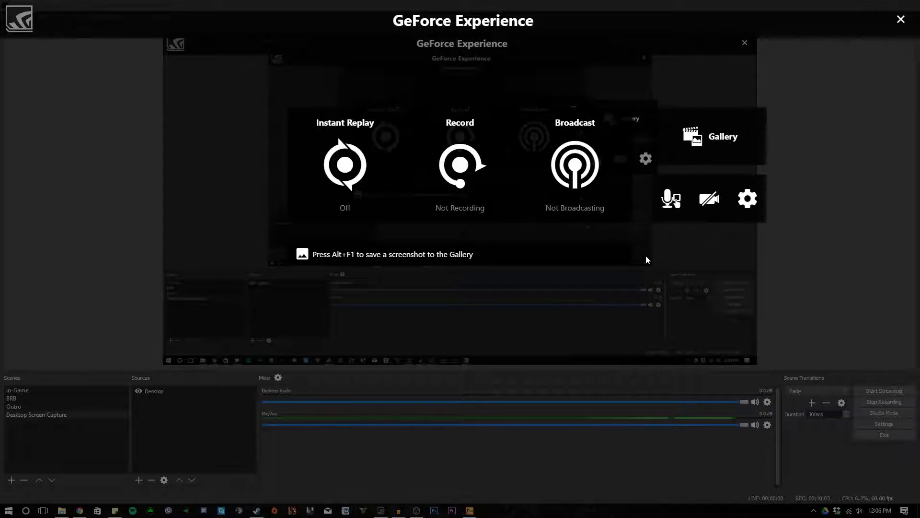
{"action": "left_click", "coordinate": [477, 199]}
{"action": "left_click", "coordinate": [471, 233]}
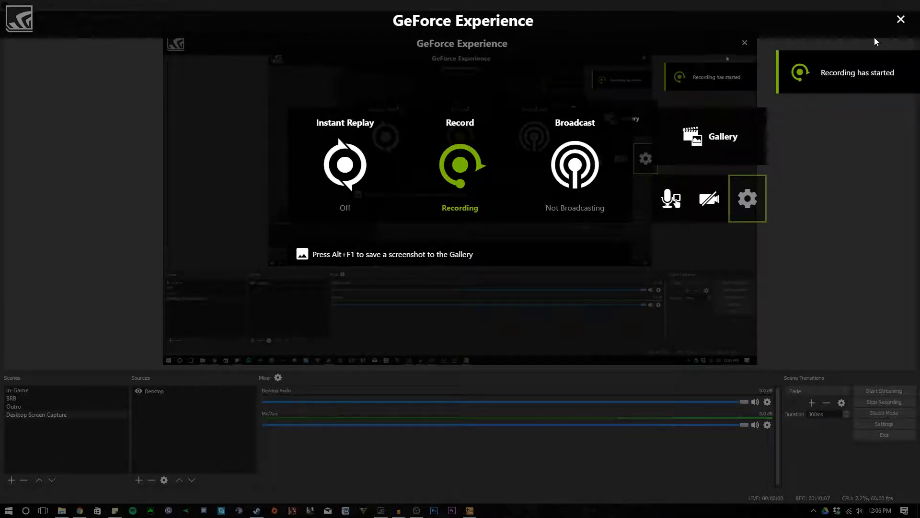
{"action": "left_click", "coordinate": [902, 20]}
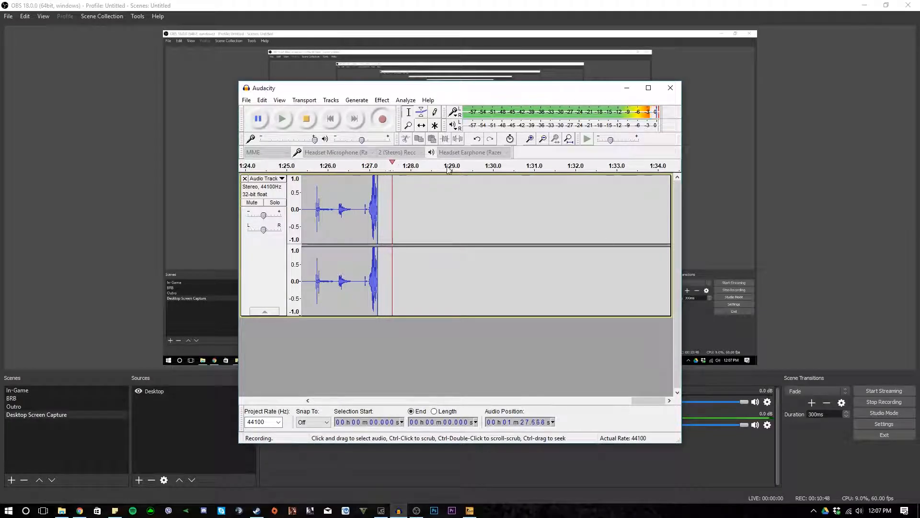
- Stop the Audacity recording and save the project as Demo Audio
{"action": "left_click", "coordinate": [305, 120]}
{"action": "left_click", "coordinate": [247, 100]}
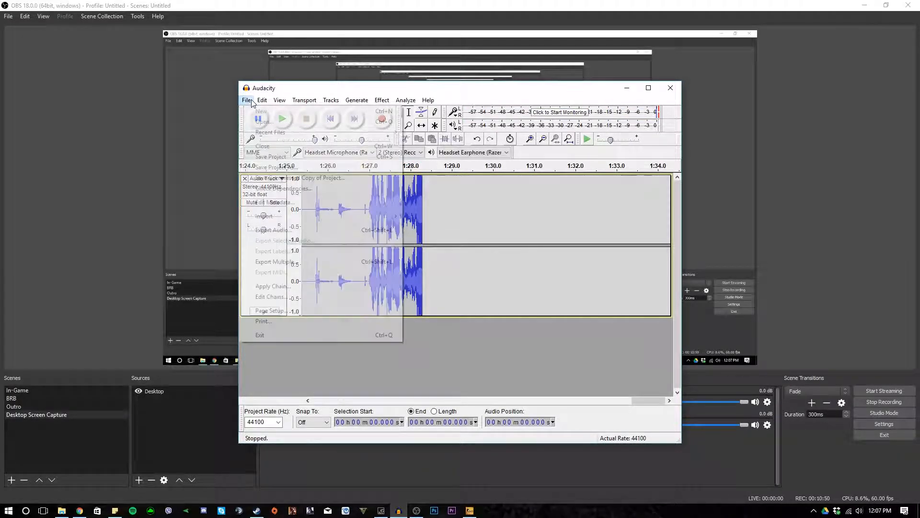
{"action": "left_click", "coordinate": [276, 168]}
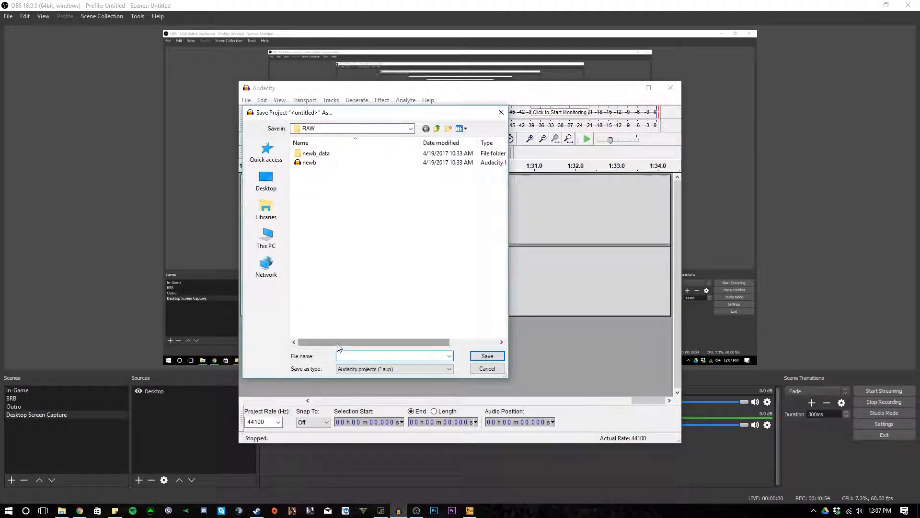
{"action": "type", "text": "Demo Au"}
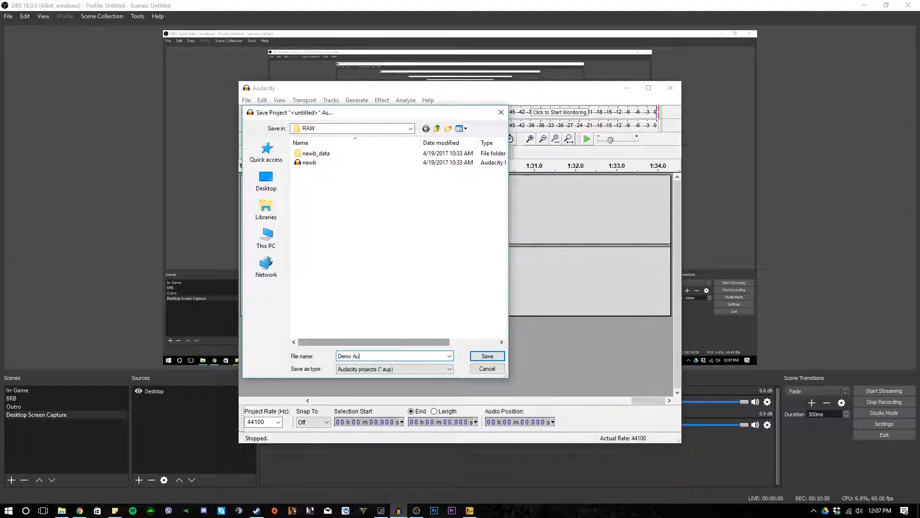
{"action": "type", "text": "dio"}
{"action": "left_click", "coordinate": [411, 129]}
- Export the recording as the MP3 file Demo Audio into the Demo folder of the How to record PC Games project, and close Audacity
{"action": "left_click", "coordinate": [247, 100]}
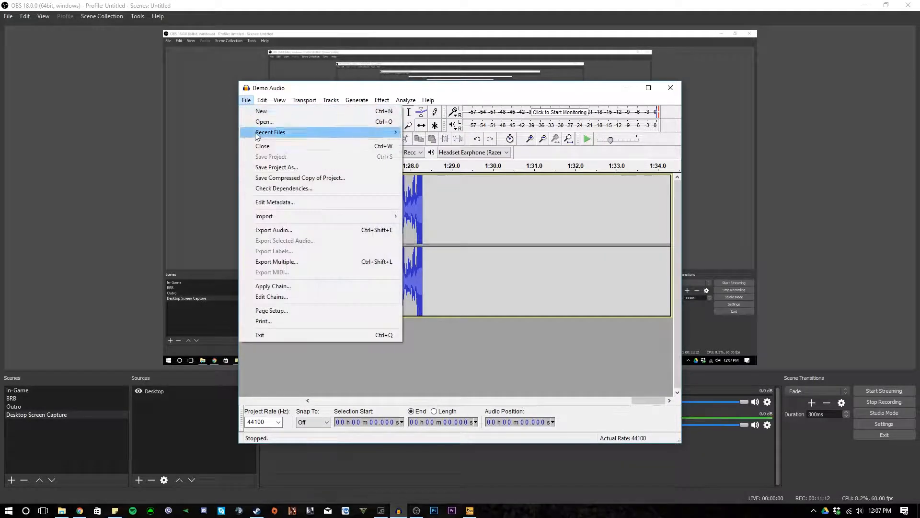
{"action": "left_click", "coordinate": [294, 231]}
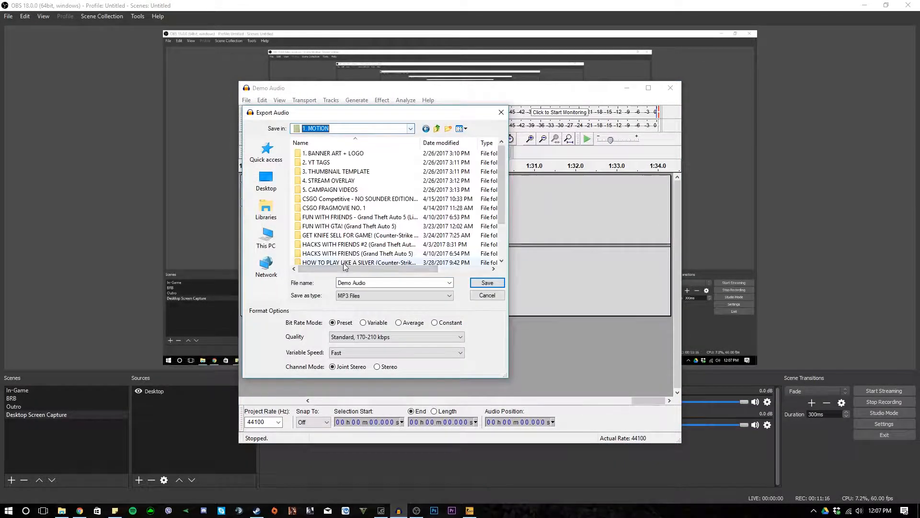
{"action": "scroll", "coordinate": [365, 254], "scroll_direction": "down", "scroll_amount": 2}
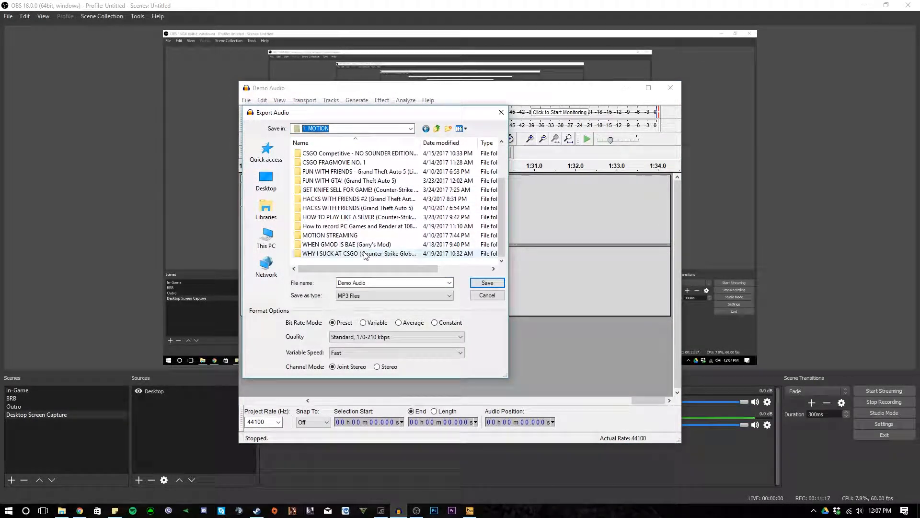
{"action": "double_click", "coordinate": [367, 226]}
{"action": "double_click", "coordinate": [329, 154]}
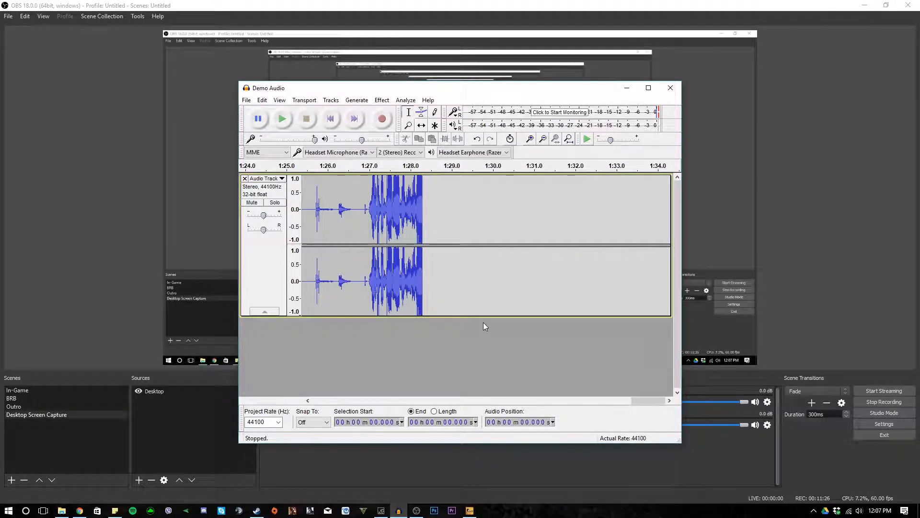
{"action": "left_click", "coordinate": [670, 89]}
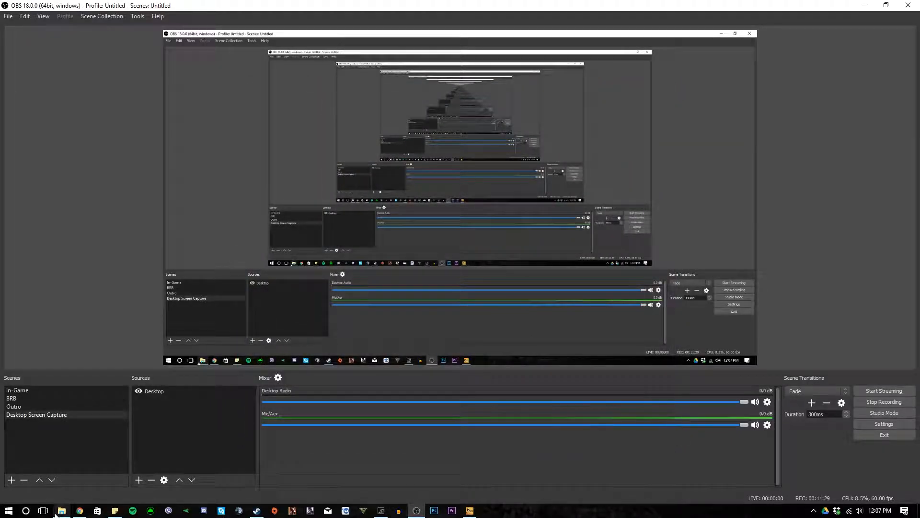
- Switch to File Explorer, go to the How to record PC Games project's Demo folder and play Demo Video
{"action": "left_click", "coordinate": [61, 510]}
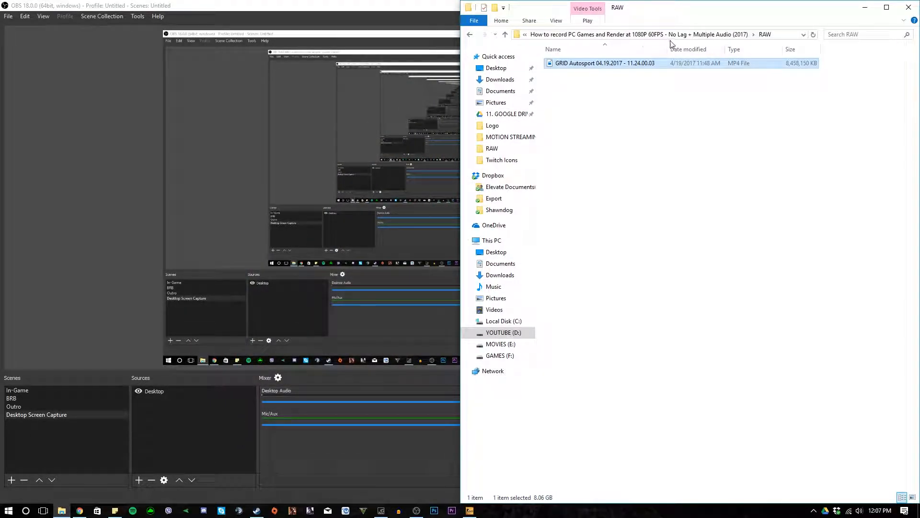
{"action": "left_click", "coordinate": [632, 35]}
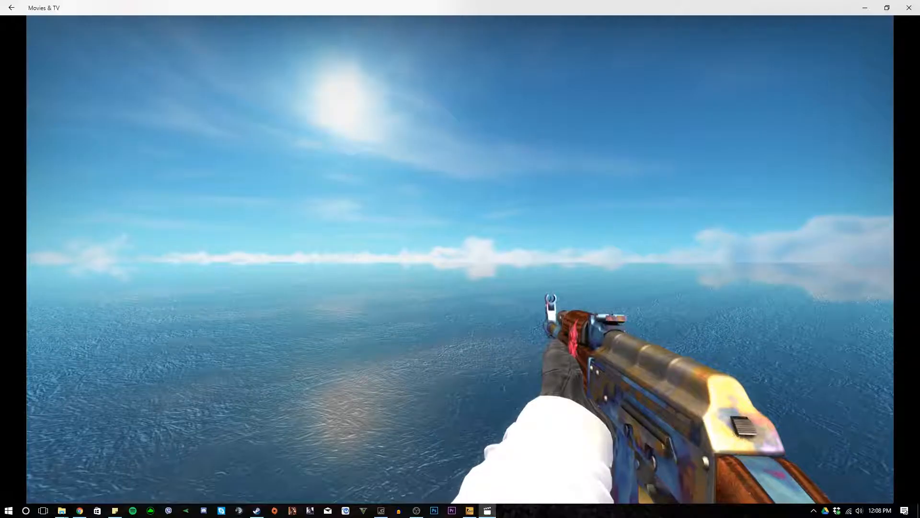
{"action": "mouse_move", "coordinate": [737, 330]}
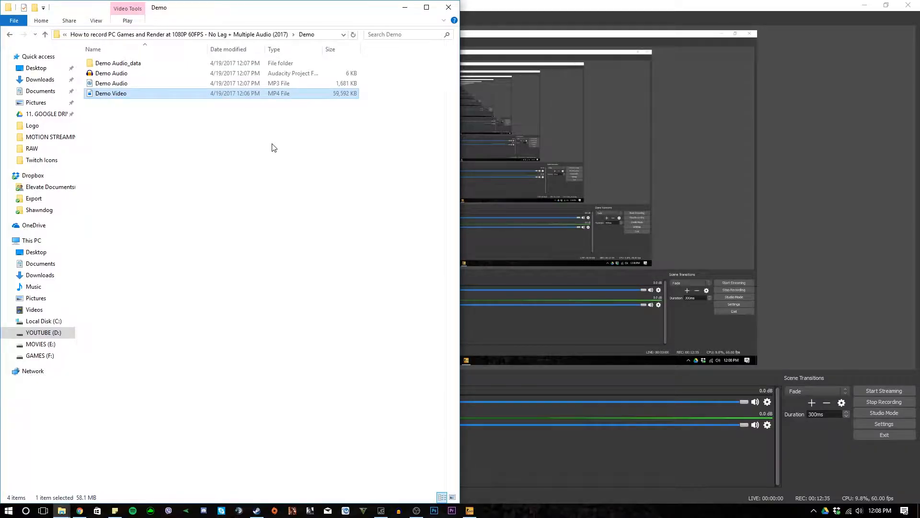
- Play the Demo Audio MP3, skip to about 1:20, and close the player and the folder window
{"action": "double_click", "coordinate": [130, 84]}
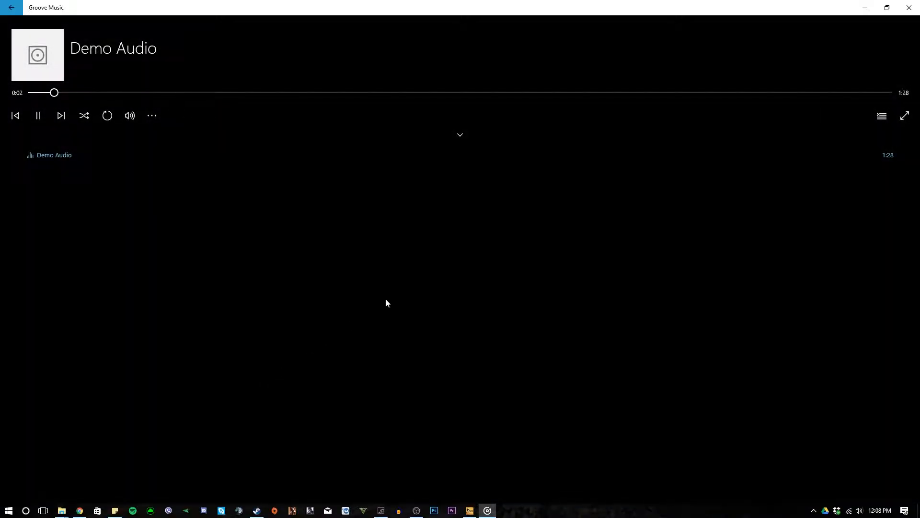
{"action": "left_click", "coordinate": [811, 92]}
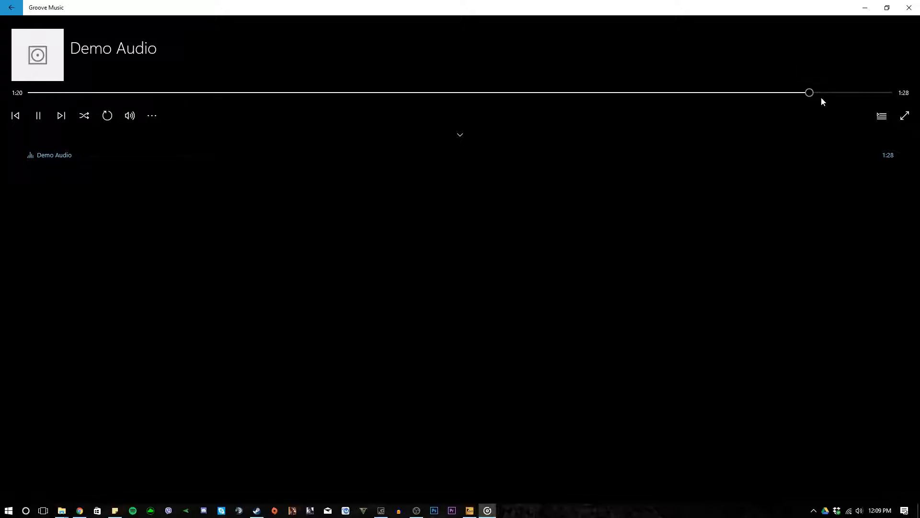
{"action": "left_click", "coordinate": [910, 8]}
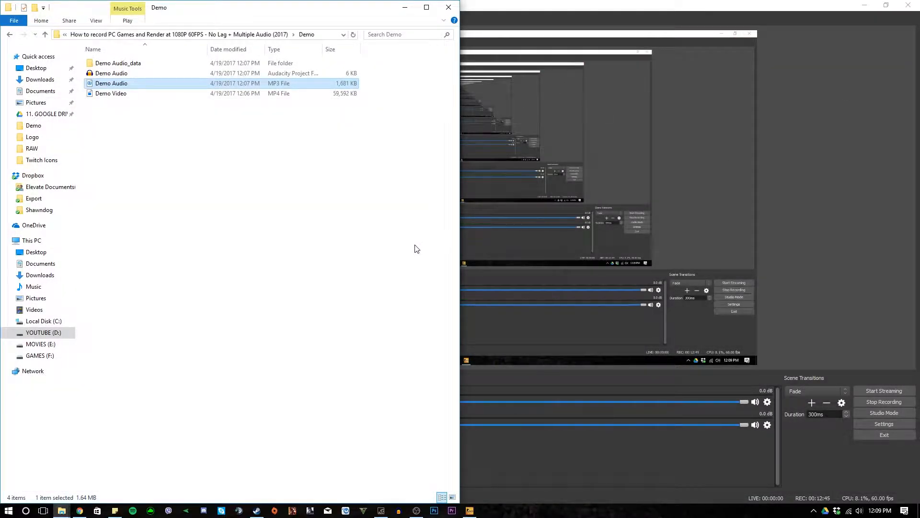
{"action": "left_click", "coordinate": [448, 7]}
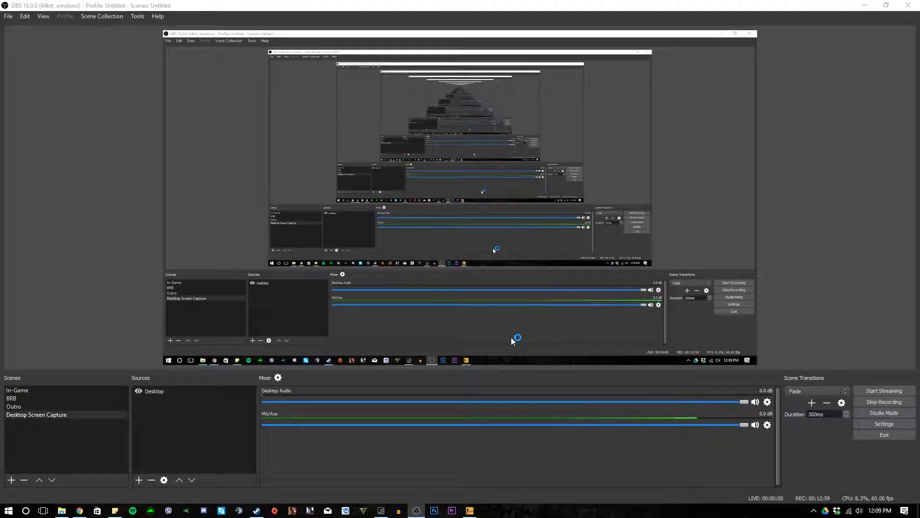
- Switch to Premiere Pro and browse a File Explorer window over it to the Demo folder under 1. MOTION
{"action": "left_click", "coordinate": [8, 510]}
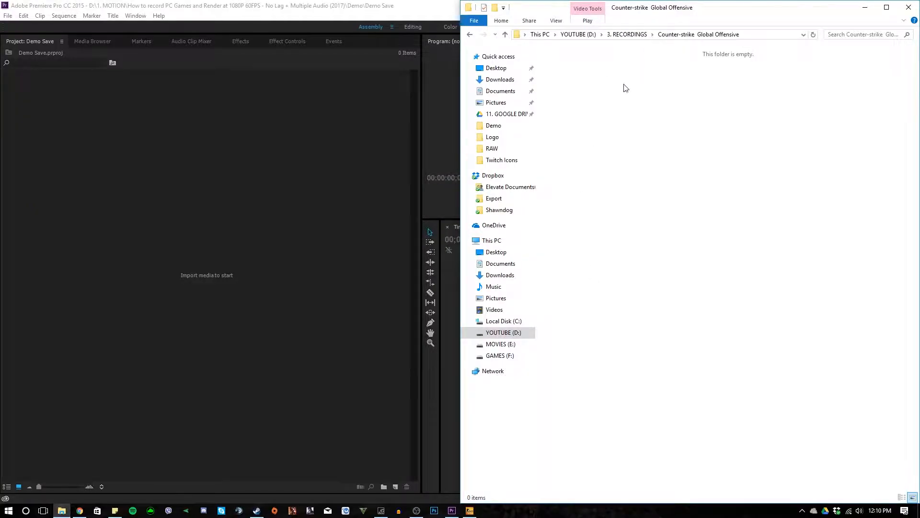
{"action": "left_click_drag", "start_coordinate": [629, 14], "coordinate": [416, 182]}
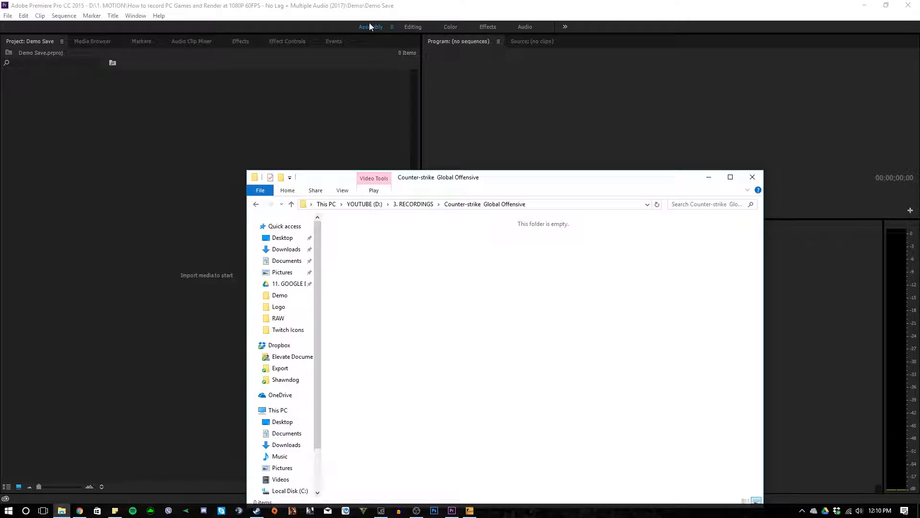
{"action": "left_click", "coordinate": [414, 204]}
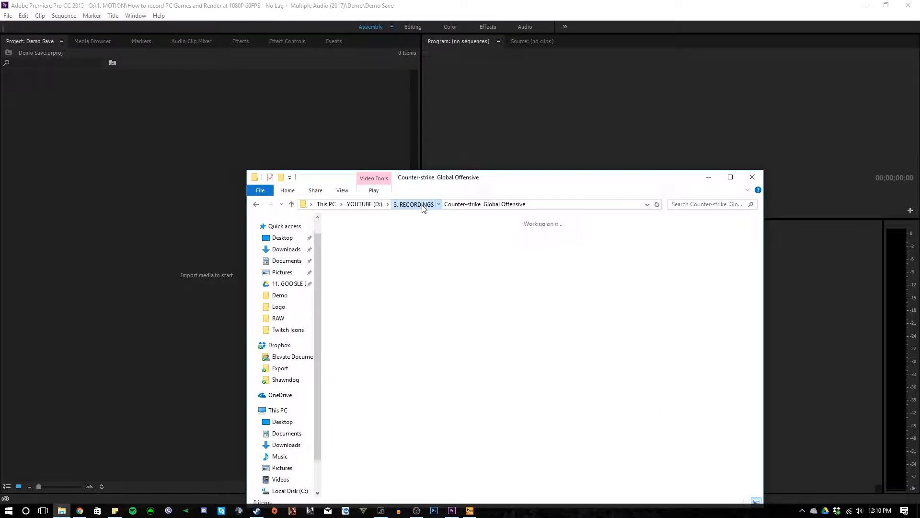
{"action": "left_click", "coordinate": [365, 204]}
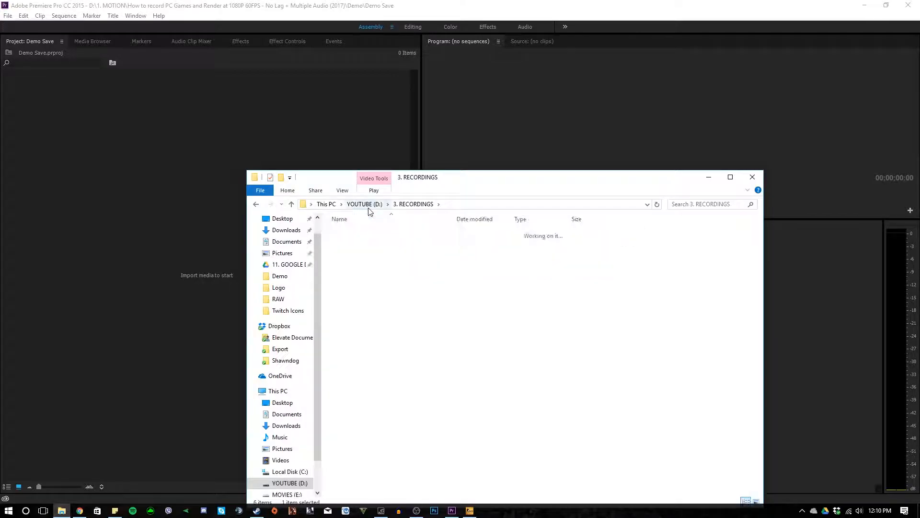
{"action": "double_click", "coordinate": [357, 230]}
{"action": "double_click", "coordinate": [434, 351]}
{"action": "left_click", "coordinate": [357, 235]}
{"action": "double_click", "coordinate": [358, 237]}
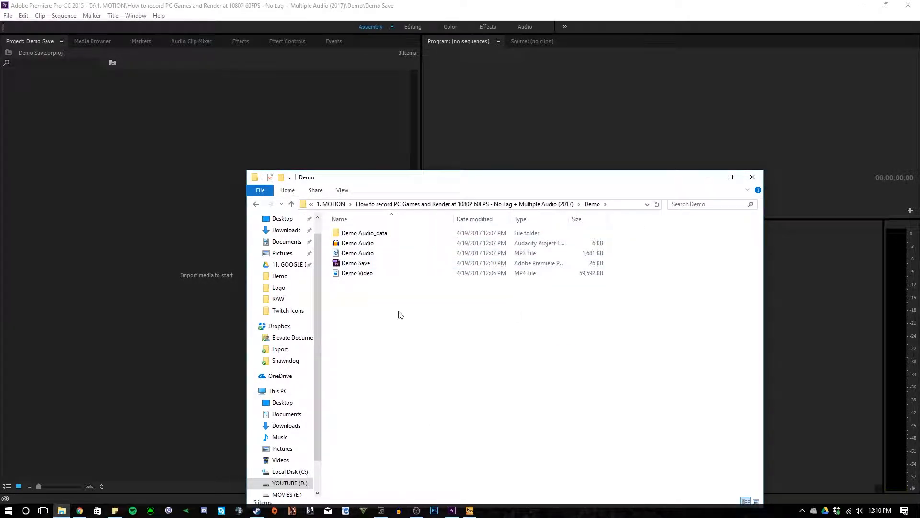
- Import Demo Video and the Demo Audio MP3 from the Demo folder into the Premiere Pro project
{"action": "left_click", "coordinate": [389, 273]}
{"action": "left_click_drag", "start_coordinate": [425, 275], "coordinate": [227, 249]}
{"action": "left_click_drag", "start_coordinate": [393, 254], "coordinate": [102, 238]}
- Create a new sequence in the timeline from the Demo Video and Demo Audio clips
{"action": "left_click", "coordinate": [72, 106]}
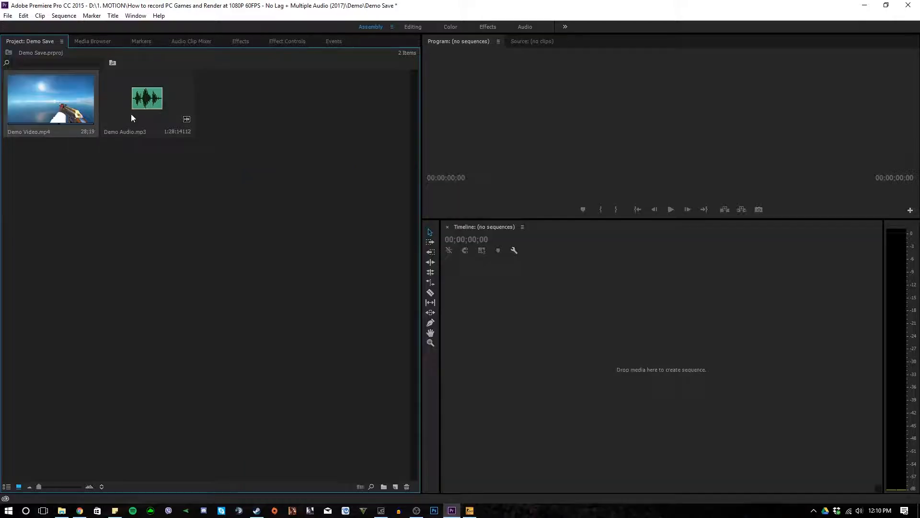
{"action": "left_click", "coordinate": [162, 106], "text": "shift"}
{"action": "left_click_drag", "start_coordinate": [497, 294], "coordinate": [522, 353]}
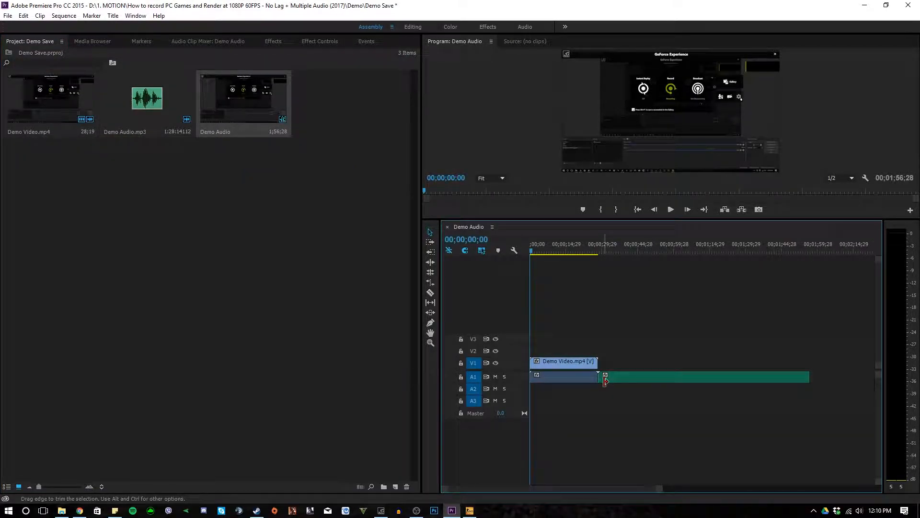
- Move the Demo Audio clip to track A2 at the sequence start and enlarge both audio tracks to show their waveforms
{"action": "left_click_drag", "start_coordinate": [645, 381], "coordinate": [561, 392]}
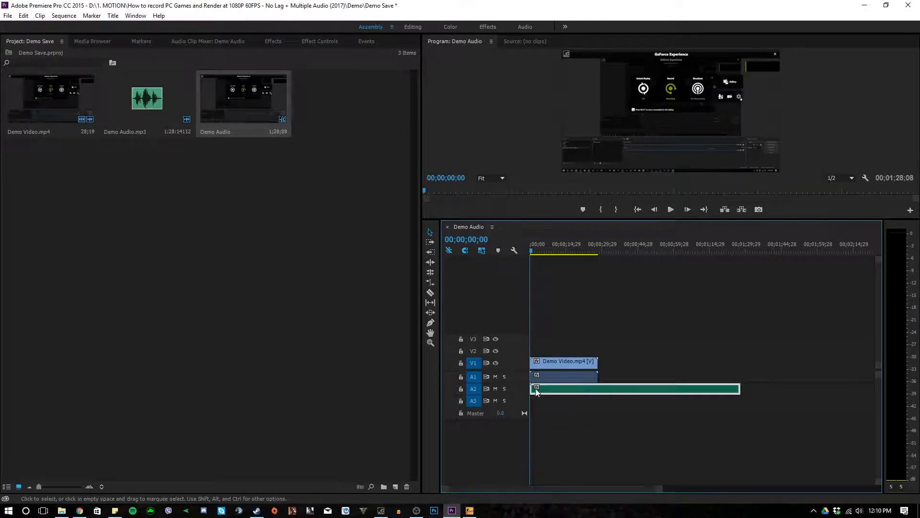
{"action": "left_click_drag", "start_coordinate": [507, 384], "coordinate": [512, 418]}
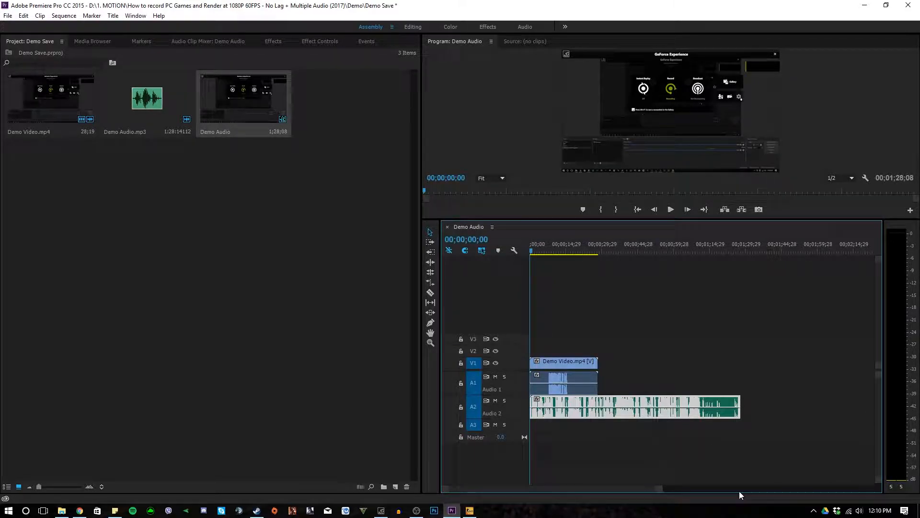
{"action": "left_click_drag", "start_coordinate": [659, 488], "coordinate": [620, 489]}
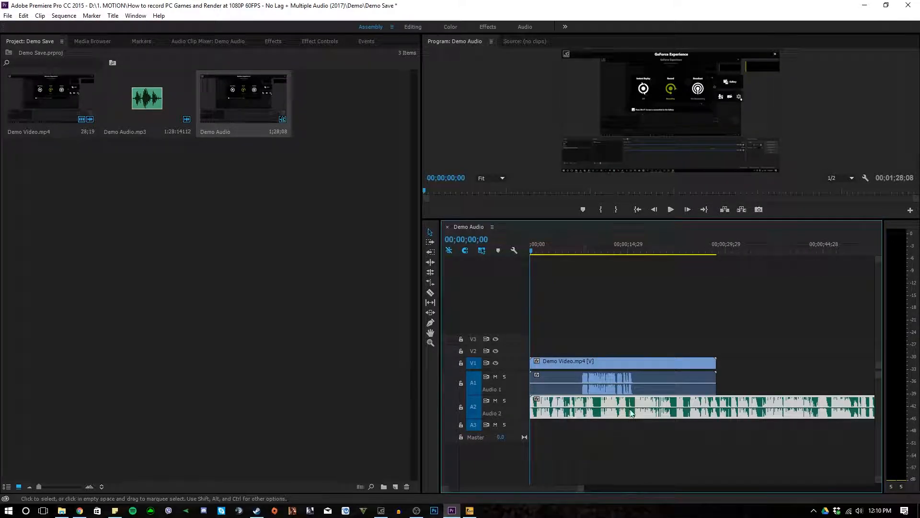
- Mute Audio 1 and play the start of the sequence to hear only the microphone track
{"action": "left_click", "coordinate": [495, 377]}
{"action": "left_click", "coordinate": [670, 215]}
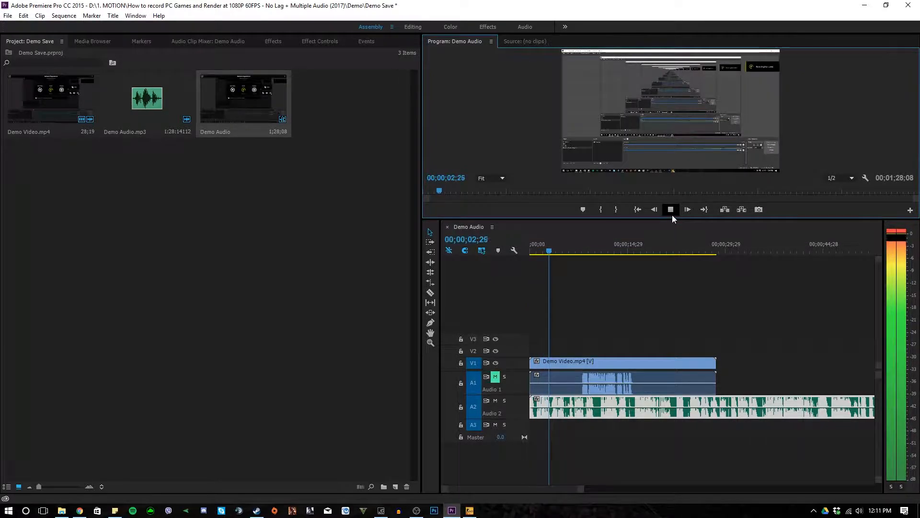
{"action": "left_click", "coordinate": [671, 214]}
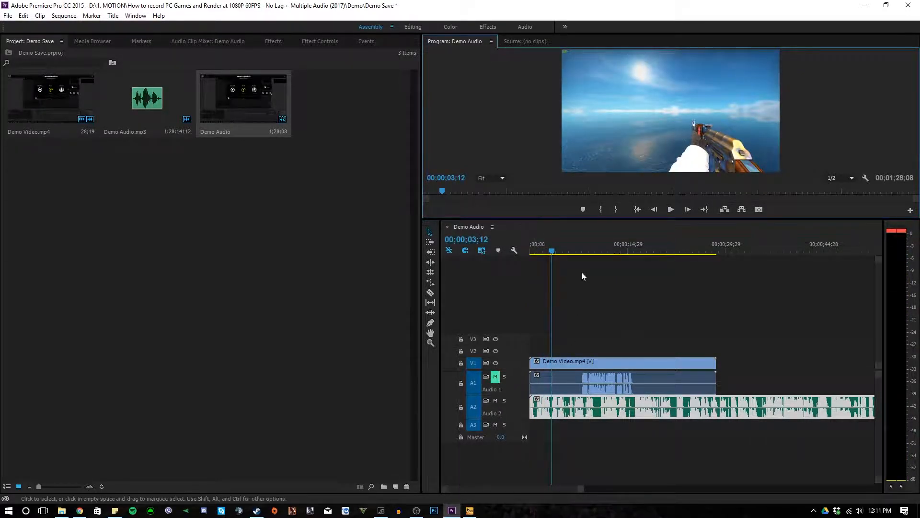
- Play from 00;00;08;17 with only Audio 2 muted to hear the game sound, and unmute it after stopping
{"action": "left_click_drag", "start_coordinate": [558, 251], "coordinate": [586, 251]}
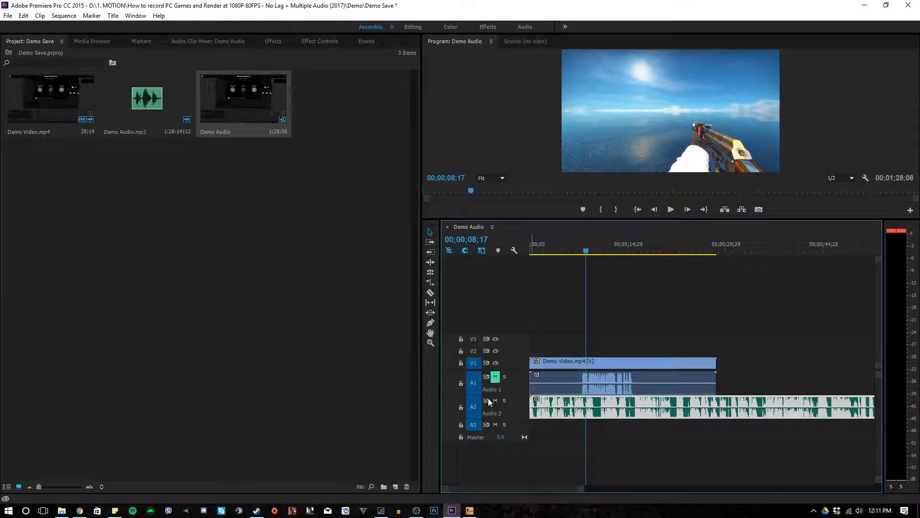
{"action": "left_click", "coordinate": [669, 211]}
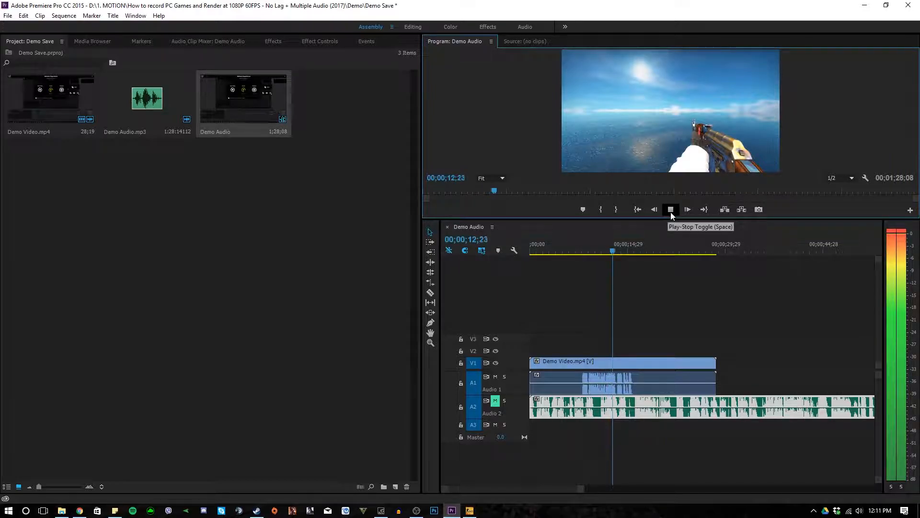
{"action": "left_click", "coordinate": [671, 211]}
{"action": "left_click", "coordinate": [495, 400]}
- Play both tracks together, split the microphone clip on Audio 2 with the Razor tool and delete the unwanted section
{"action": "key", "text": "space"}
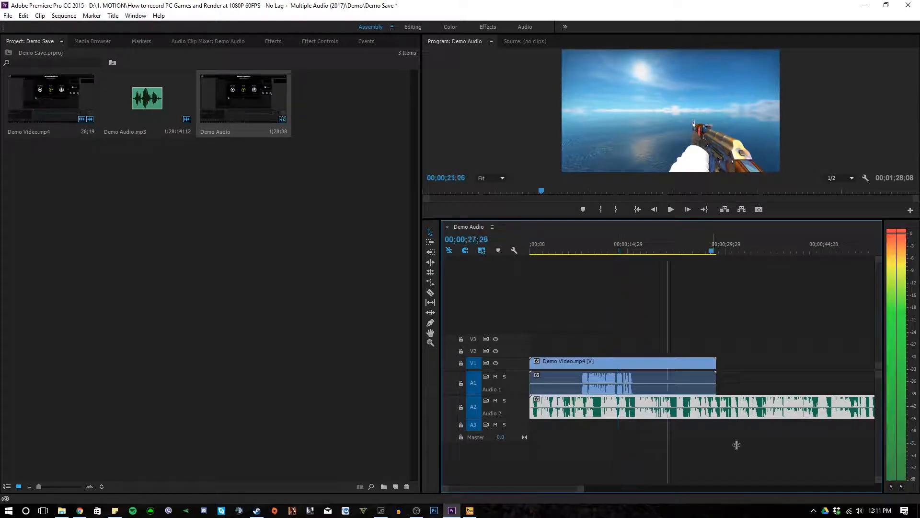
{"action": "key", "text": "space"}
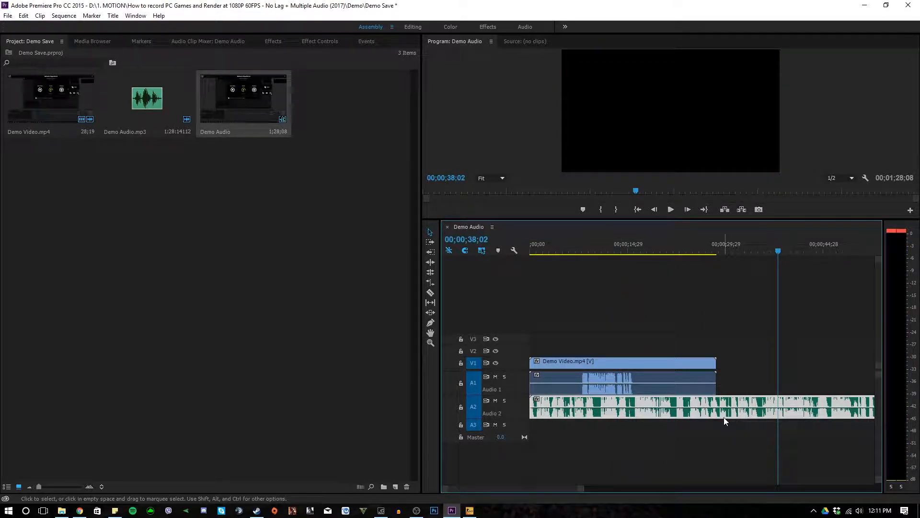
{"action": "key", "text": "c"}
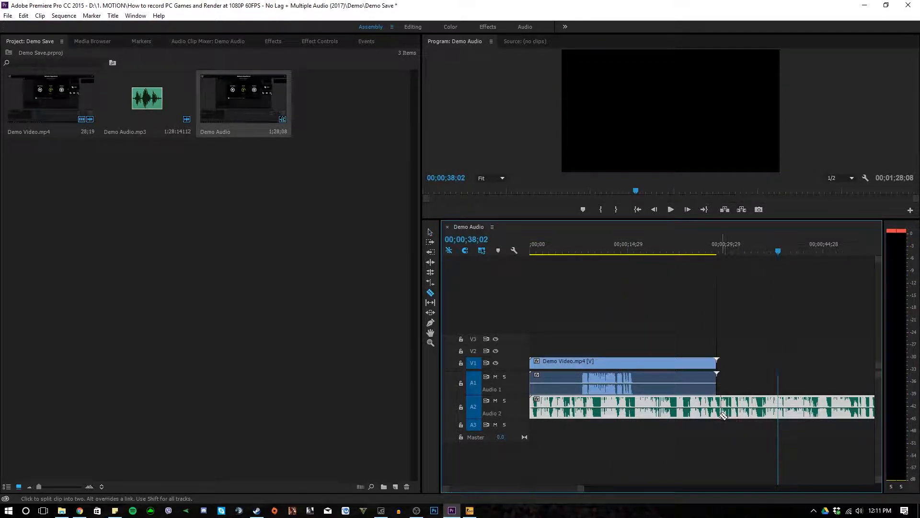
{"action": "left_click", "coordinate": [689, 412]}
{"action": "key", "text": "v"}
{"action": "key", "text": "Delete"}
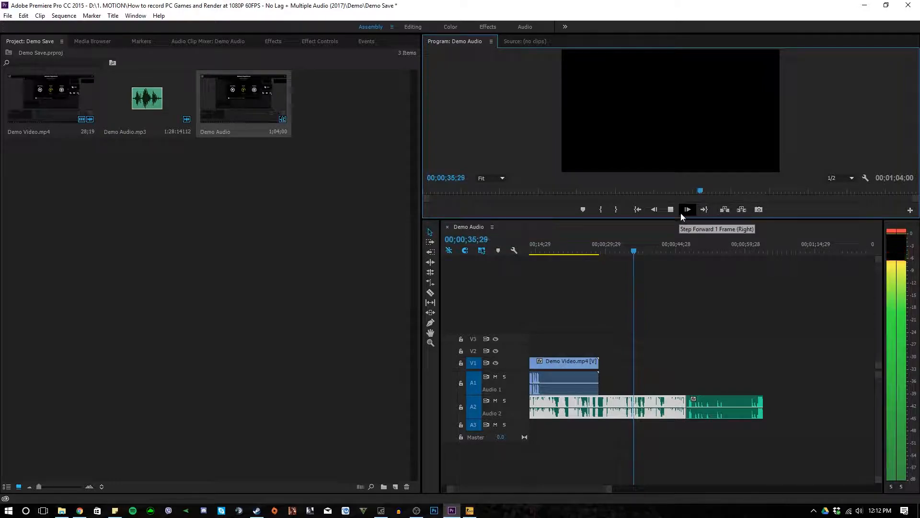
- Split the Audio 2 clip at 00;00;34;13, delete the part before the cut and move the remaining audio beneath the video
{"action": "left_click", "coordinate": [670, 209]}
{"action": "left_click_drag", "start_coordinate": [638, 251], "coordinate": [627, 254]}
{"action": "key", "text": "c"}
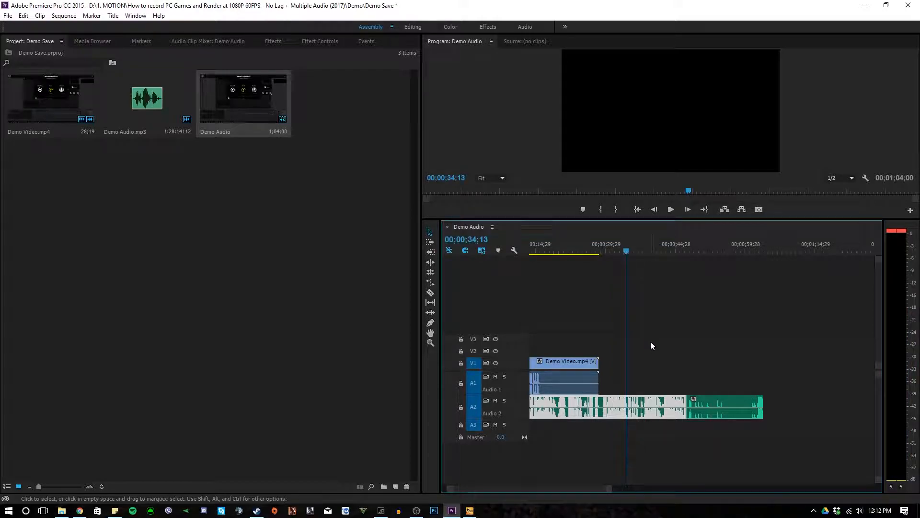
{"action": "left_click", "coordinate": [626, 406]}
{"action": "key", "text": "v"}
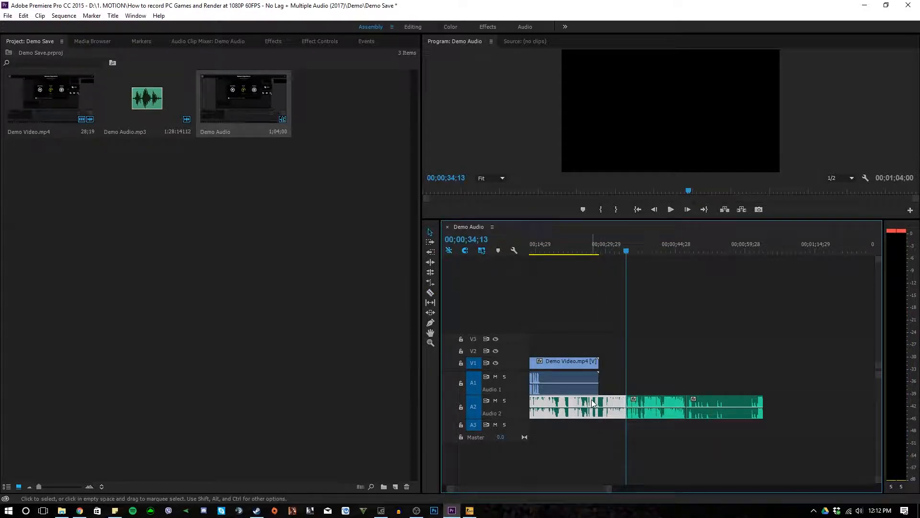
{"action": "key", "text": "Delete"}
{"action": "left_click_drag", "start_coordinate": [707, 402], "coordinate": [548, 400]}
- Align the Audio 2 waveform with the matching peaks on Audio 1 and place the playhead at 00;00;13;16
{"action": "left_click_drag", "start_coordinate": [609, 492], "coordinate": [490, 493]}
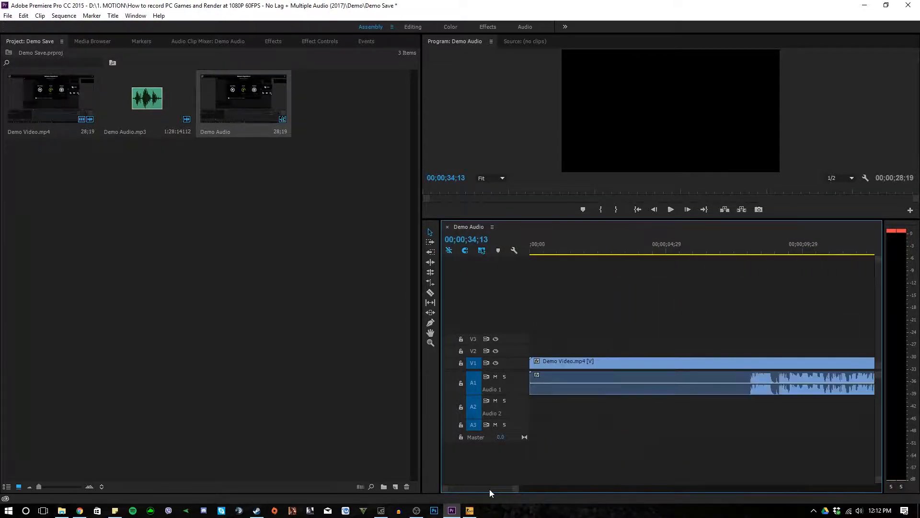
{"action": "scroll", "coordinate": [496, 490], "scroll_direction": "down", "scroll_amount": 6}
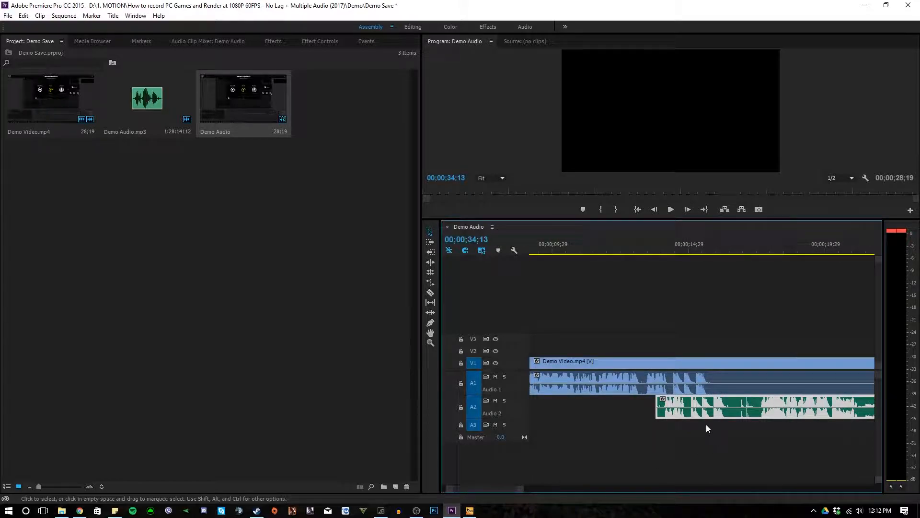
{"action": "left_click_drag", "start_coordinate": [692, 402], "coordinate": [680, 401]}
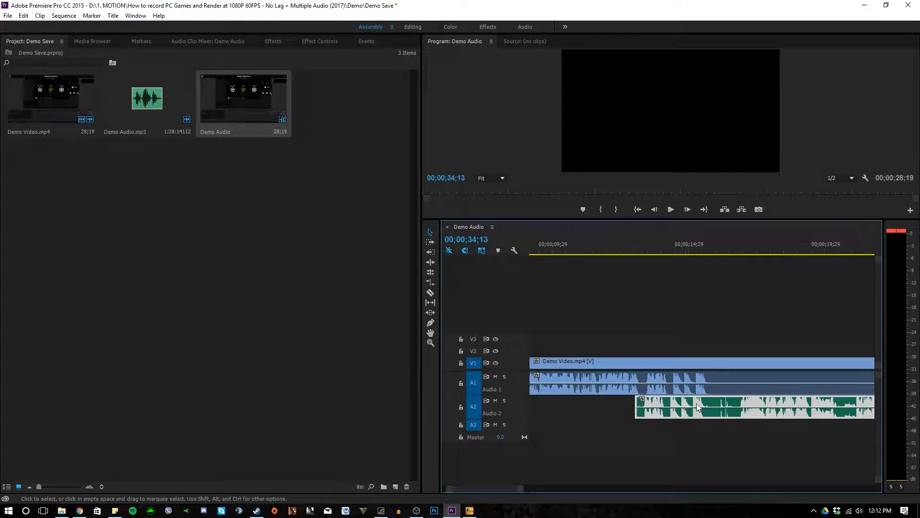
{"action": "left_click", "coordinate": [647, 255]}
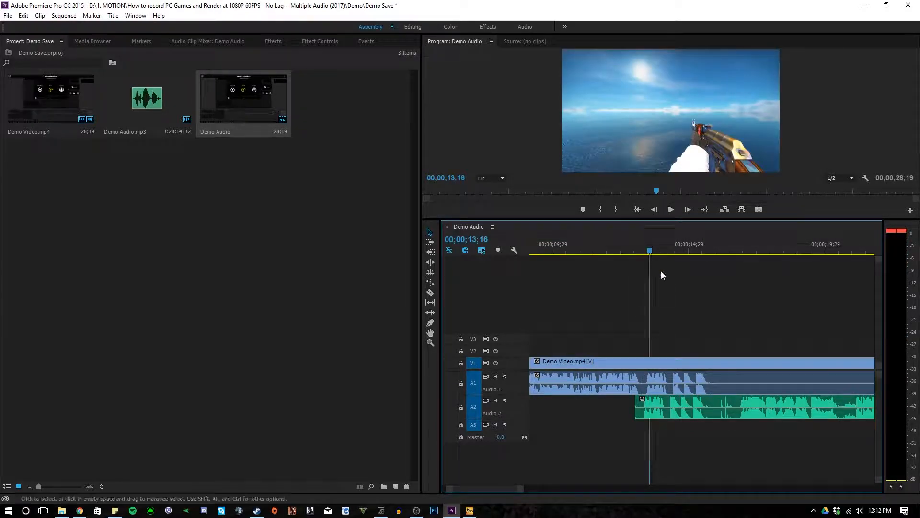
- Fine-tune the microphone clip's alignment with the Audio 1 peaks and play both tracks to check the sync
{"action": "left_click_drag", "start_coordinate": [692, 402], "coordinate": [685, 402]}
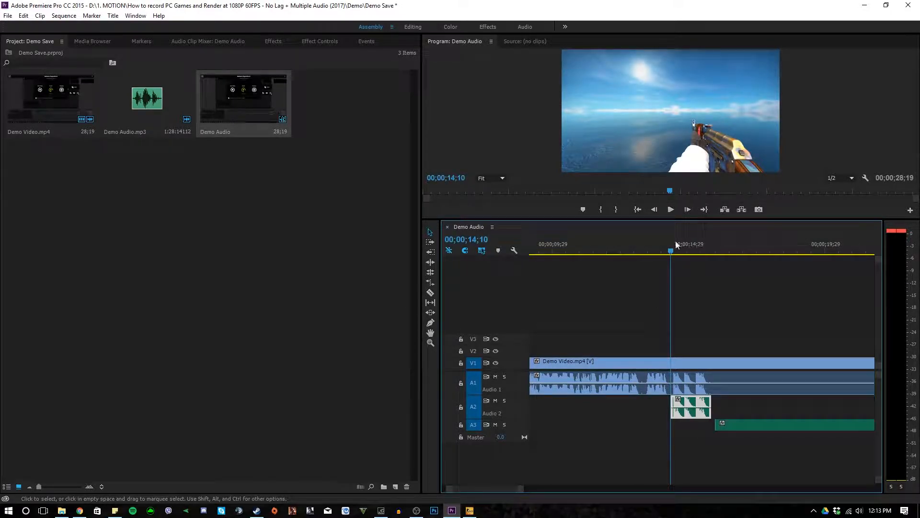
{"action": "left_click", "coordinate": [671, 211]}
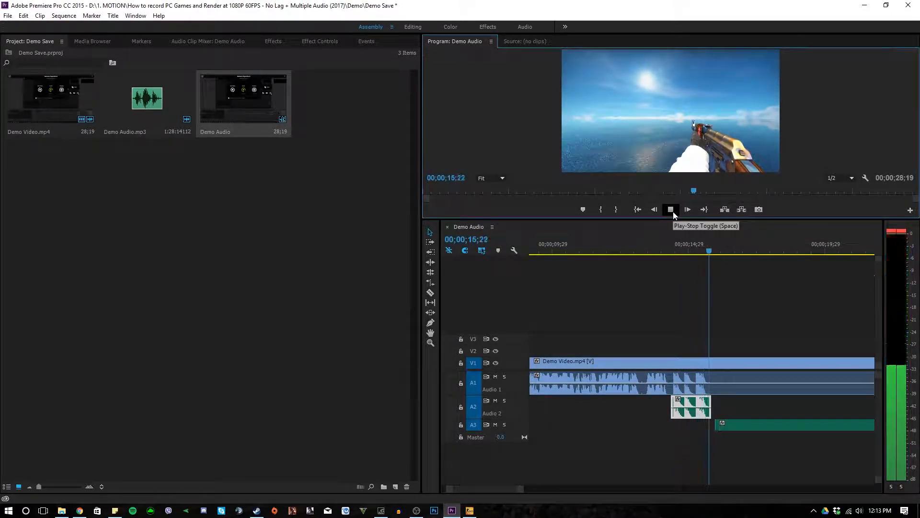
{"action": "left_click", "coordinate": [673, 211]}
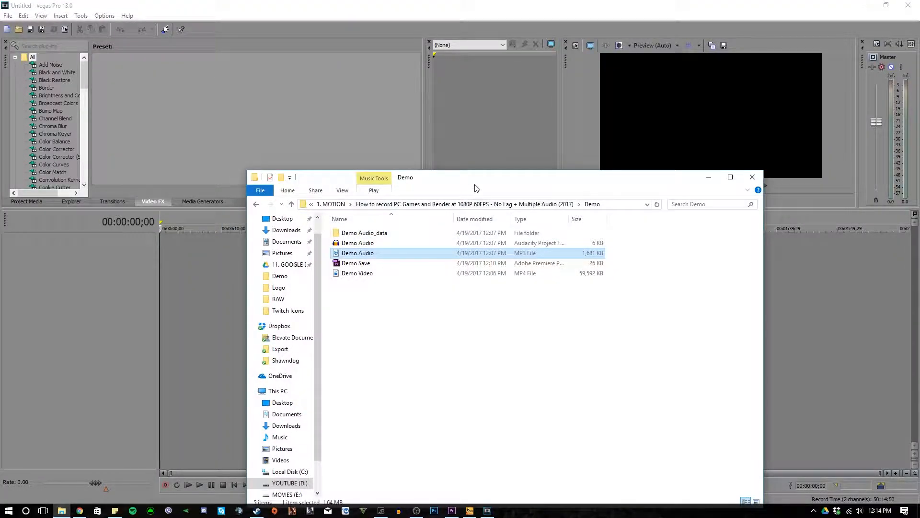
- Switch to Vegas Pro and add Demo Video from the Demo folder at the start of the timeline
{"action": "left_click_drag", "start_coordinate": [477, 188], "coordinate": [661, 124]}
{"action": "left_click_drag", "start_coordinate": [547, 189], "coordinate": [258, 259]}
{"action": "left_click_drag", "start_coordinate": [178, 257], "coordinate": [254, 248]}
{"action": "left_click_drag", "start_coordinate": [174, 249], "coordinate": [166, 269]}
{"action": "left_click", "coordinate": [404, 153]}
{"action": "left_click", "coordinate": [508, 201]}
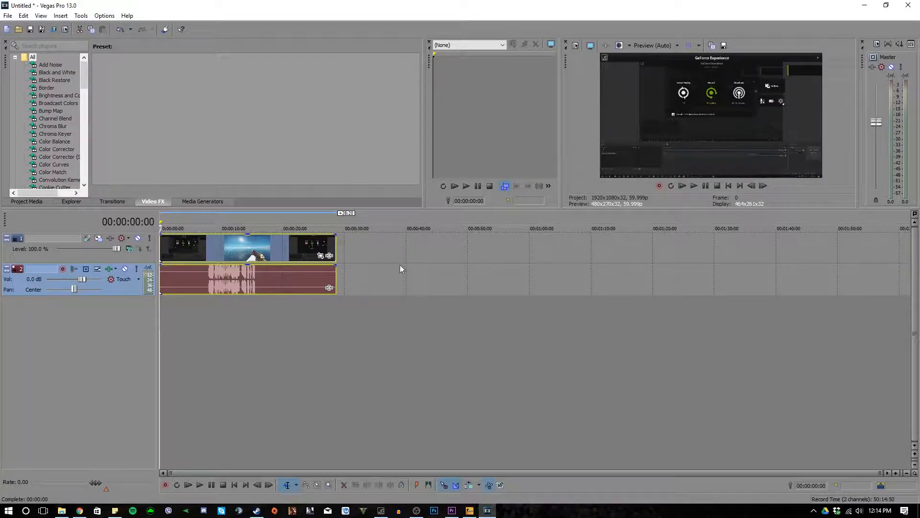
- Place the cursor at 00:00:14:06 on the timeline and add a marker named "Line Up" there
{"action": "left_click", "coordinate": [249, 287]}
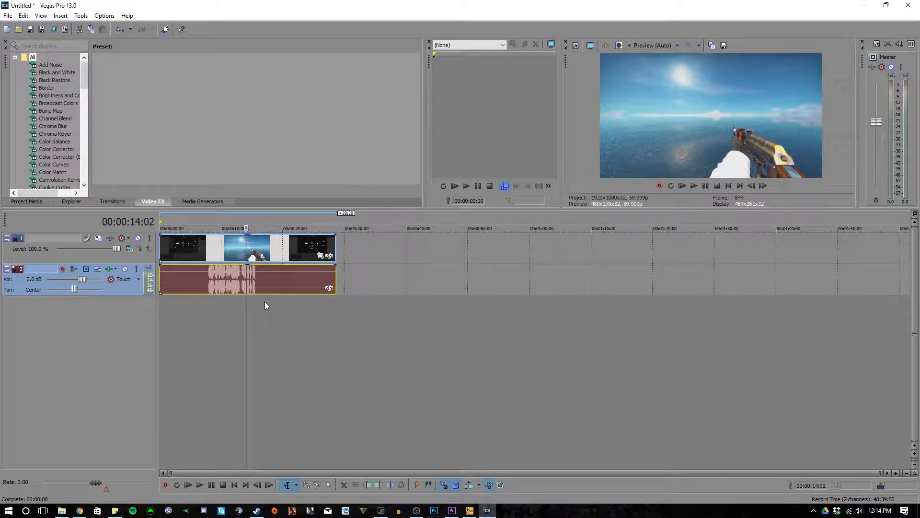
{"action": "key", "text": "Right"}
{"action": "key", "text": "Right"}
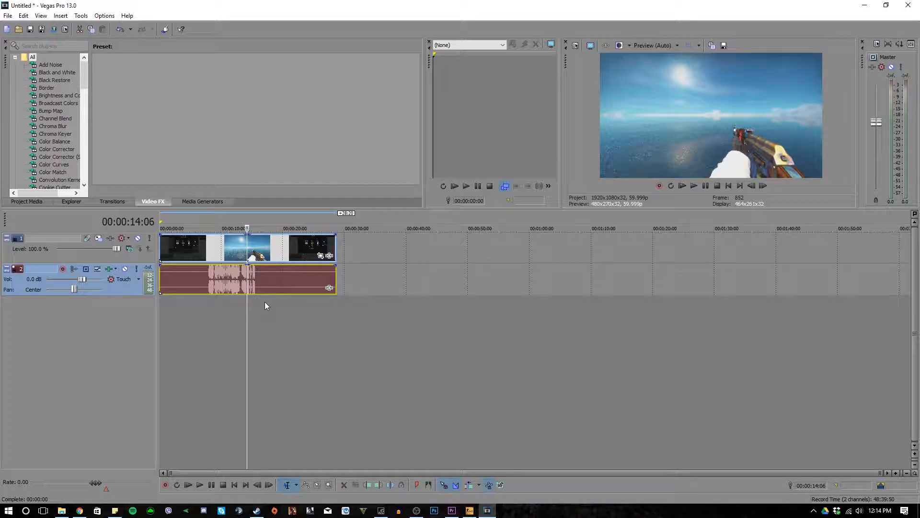
{"action": "key", "text": "m"}
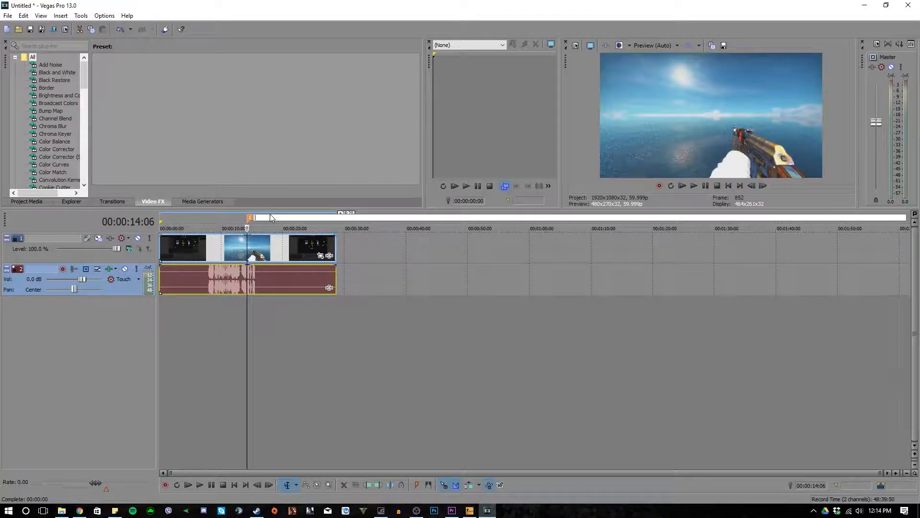
{"action": "type", "text": "Line Up"}
{"action": "key", "text": "Return"}
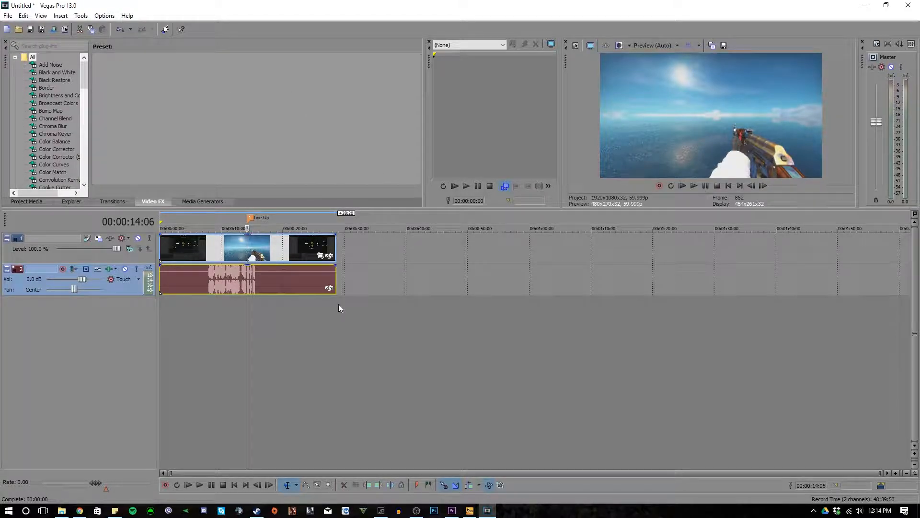
- Play the video's game audio from the Line Up marker and pause after the peaks
{"action": "mouse_move", "coordinate": [249, 326]}
{"action": "left_mouse_down"}
{"action": "mouse_move", "coordinate": [238, 326]}
{"action": "mouse_move", "coordinate": [248, 326]}
{"action": "left_mouse_up"}
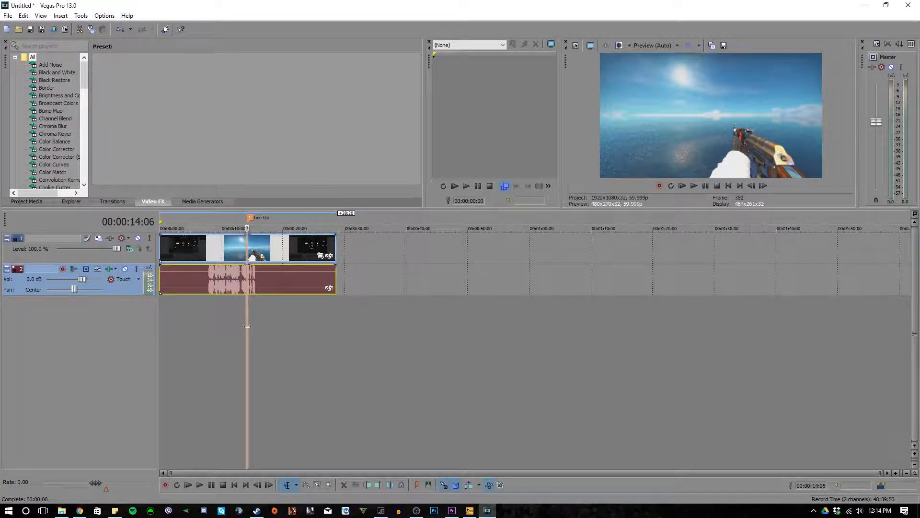
{"action": "left_click", "coordinate": [698, 186]}
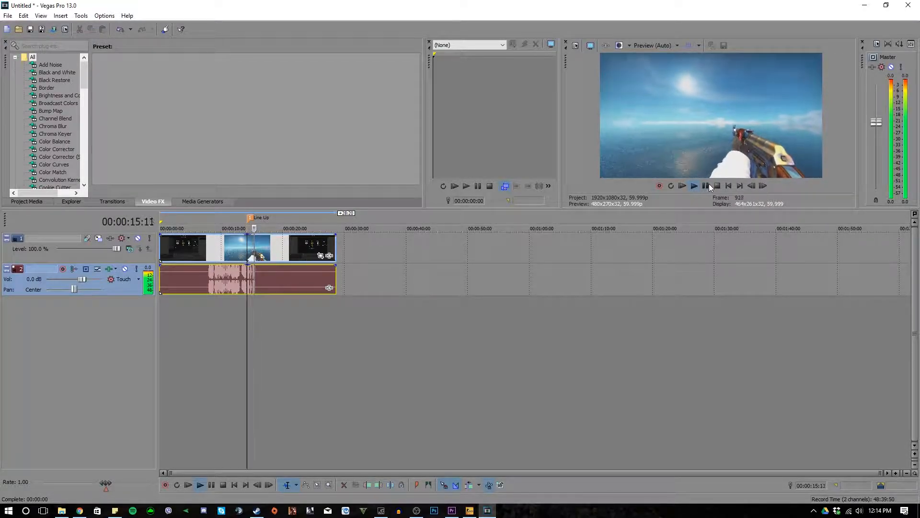
{"action": "left_click", "coordinate": [706, 185]}
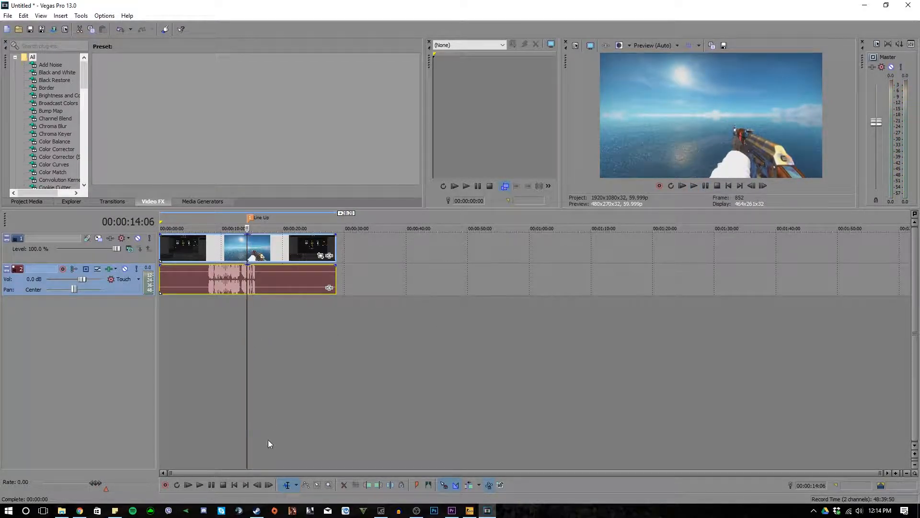
- Add the Demo Audio MP3 on a new track below the game audio and play it from 00:01:00:11
{"action": "left_click", "coordinate": [61, 510]}
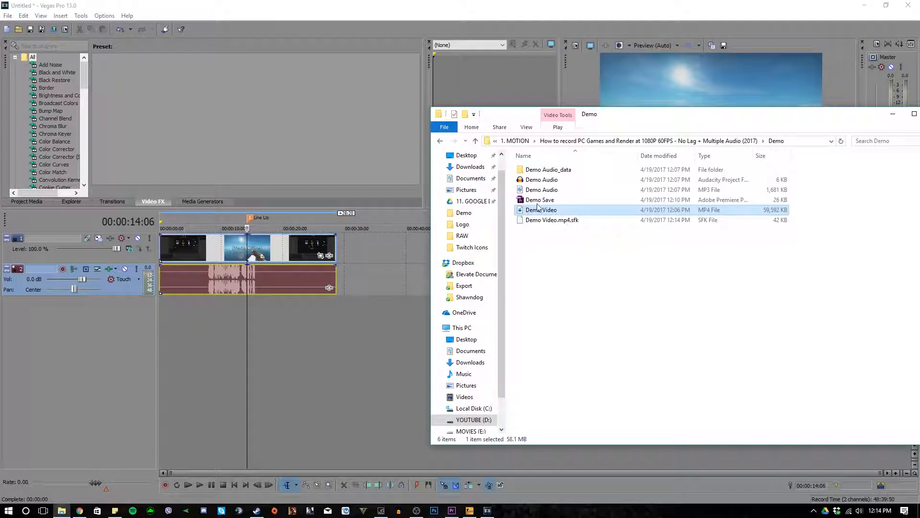
{"action": "left_click_drag", "start_coordinate": [542, 190], "coordinate": [168, 312]}
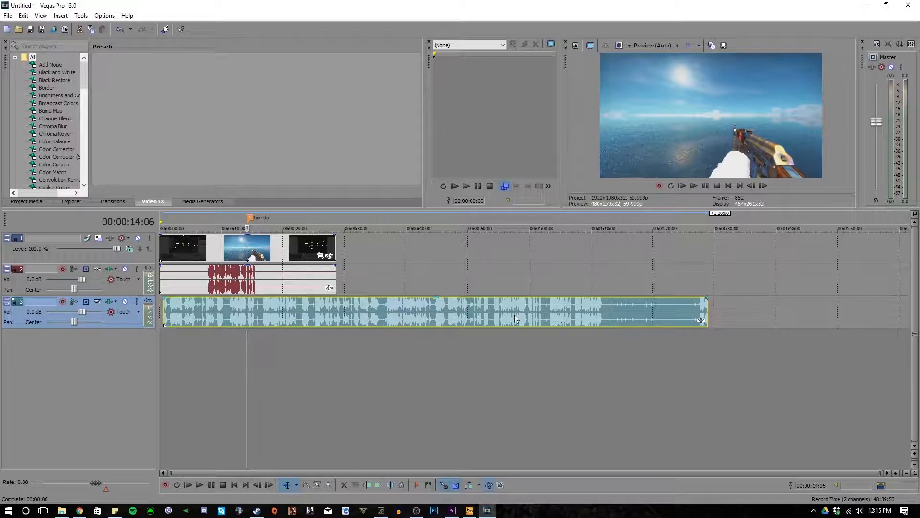
{"action": "left_click", "coordinate": [531, 288]}
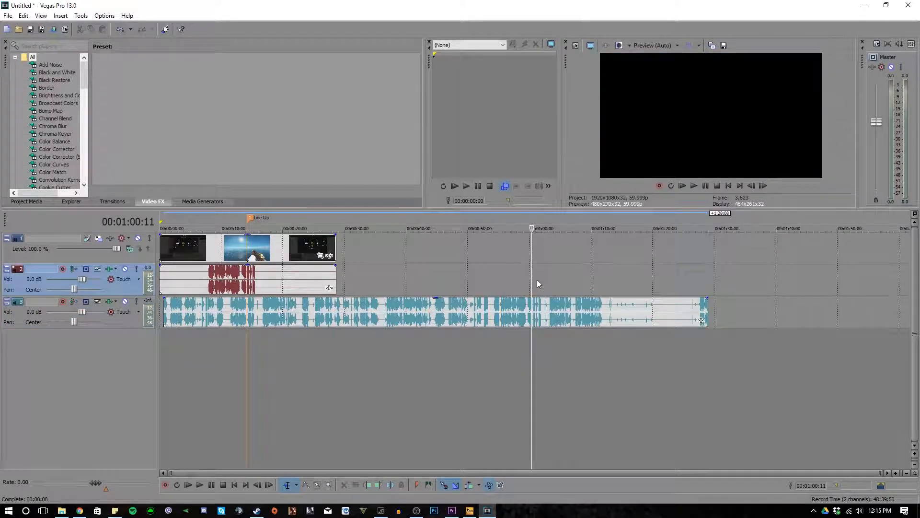
{"action": "left_click", "coordinate": [695, 185]}
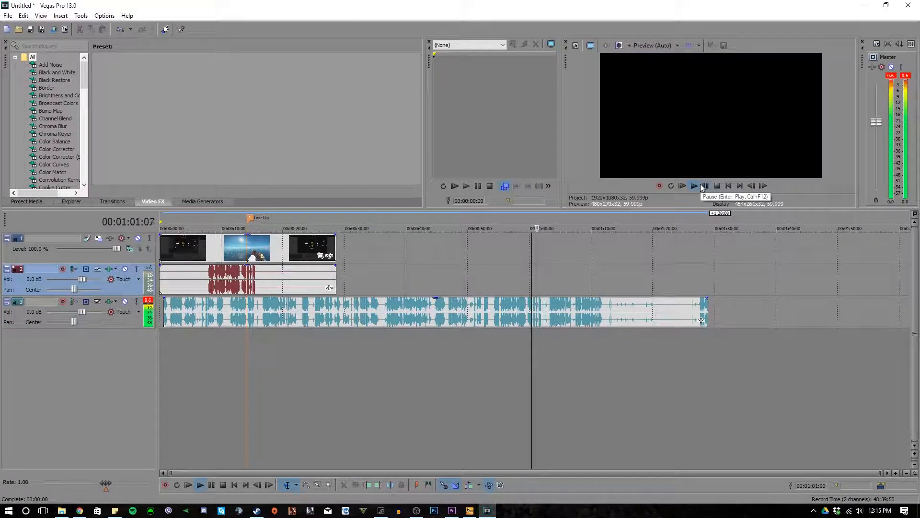
{"action": "left_click", "coordinate": [704, 186]}
- Split the Demo Audio clip at 00:01:00:18 and delete the section before the cut
{"action": "left_click_drag", "start_coordinate": [542, 266], "coordinate": [533, 268]}
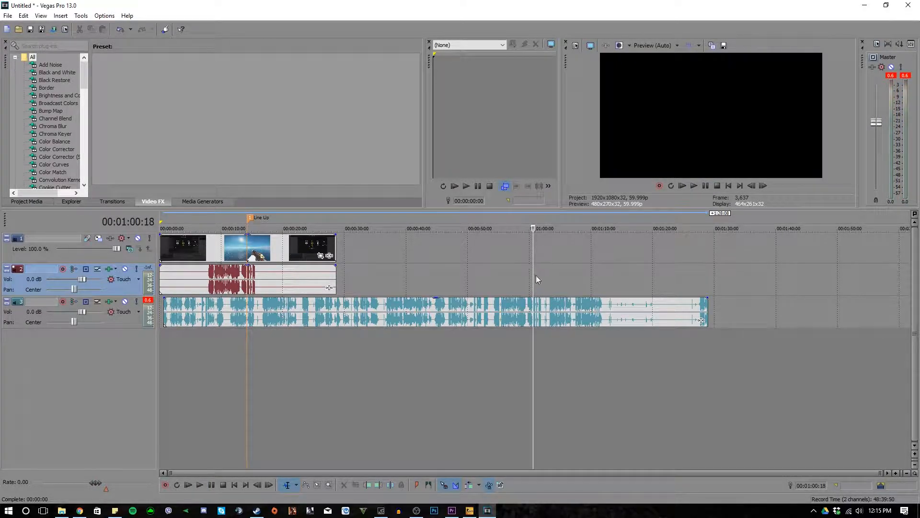
{"action": "key", "text": "s"}
{"action": "left_click", "coordinate": [484, 319]}
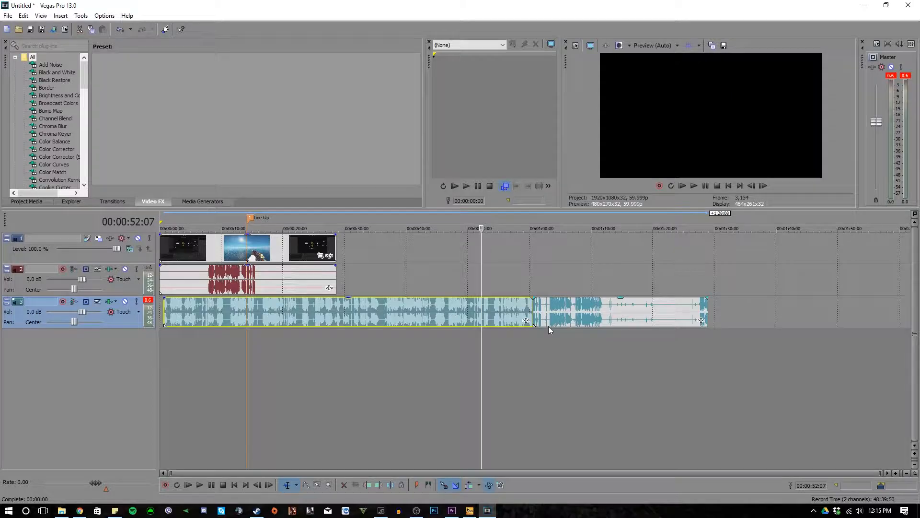
{"action": "key", "text": "Delete"}
- Move the remaining microphone clip to start at the Line Up marker and play both tracks from there
{"action": "left_click_drag", "start_coordinate": [535, 301], "coordinate": [472, 301]}
{"action": "left_click_drag", "start_coordinate": [298, 310], "coordinate": [287, 309]}
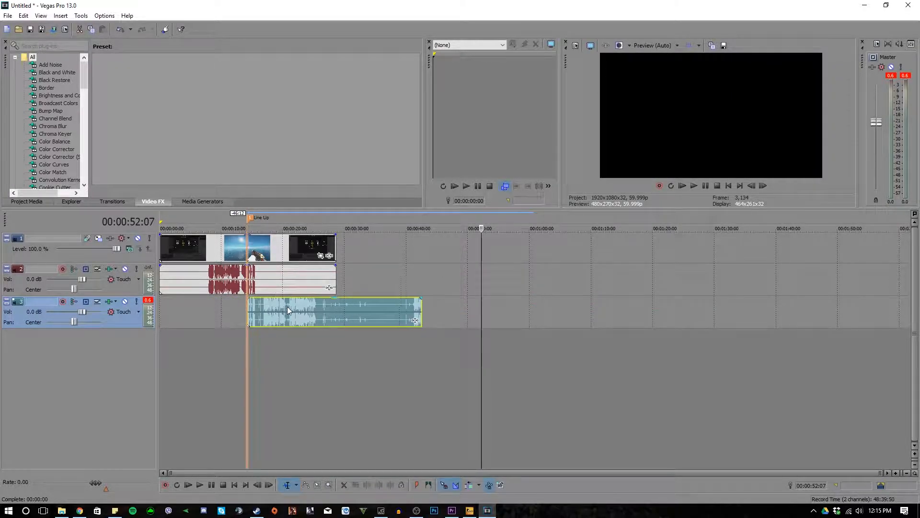
{"action": "left_click_drag", "start_coordinate": [481, 229], "coordinate": [248, 229]}
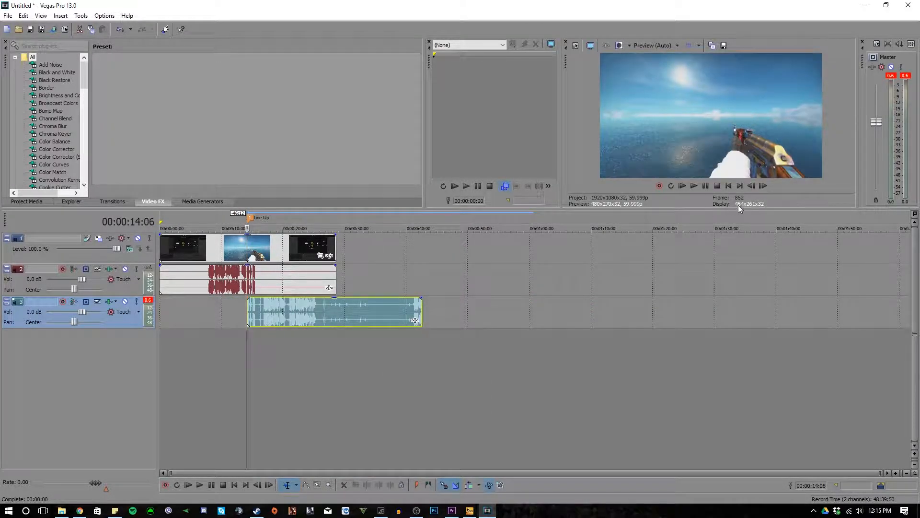
{"action": "left_click", "coordinate": [690, 187]}
{"action": "left_click", "coordinate": [704, 185]}
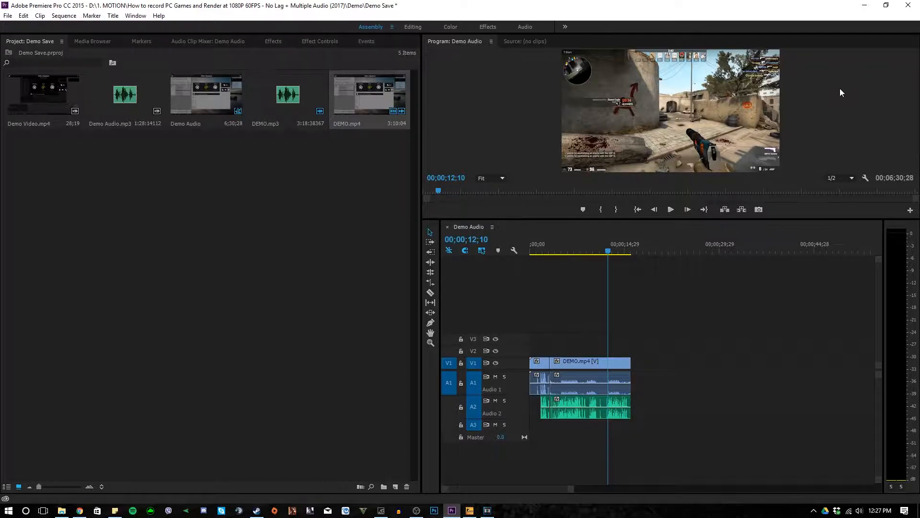
- Switch to Premiere Pro, play the edited Demo Audio sequence from the start, and place the playhead at 00;00;09;07
{"action": "left_click_drag", "start_coordinate": [609, 305], "coordinate": [530, 306]}
{"action": "left_click", "coordinate": [671, 210]}
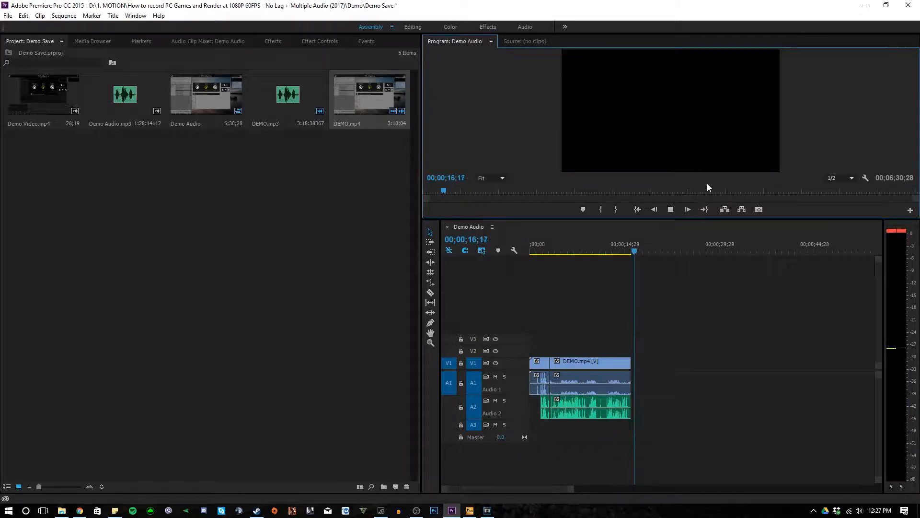
{"action": "left_click", "coordinate": [671, 209]}
{"action": "left_click_drag", "start_coordinate": [643, 274], "coordinate": [589, 290]}
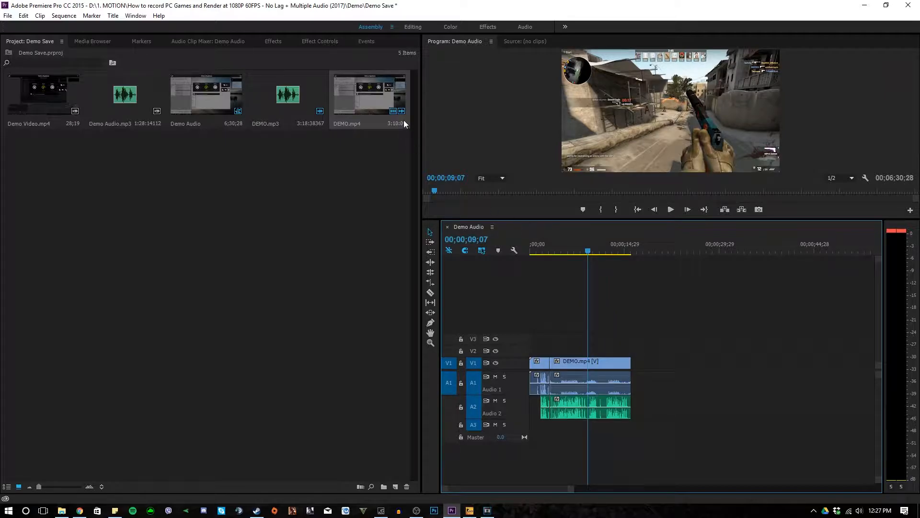
- Save the project under the new name DEMO in the Demo folder
{"action": "left_click", "coordinate": [9, 16]}
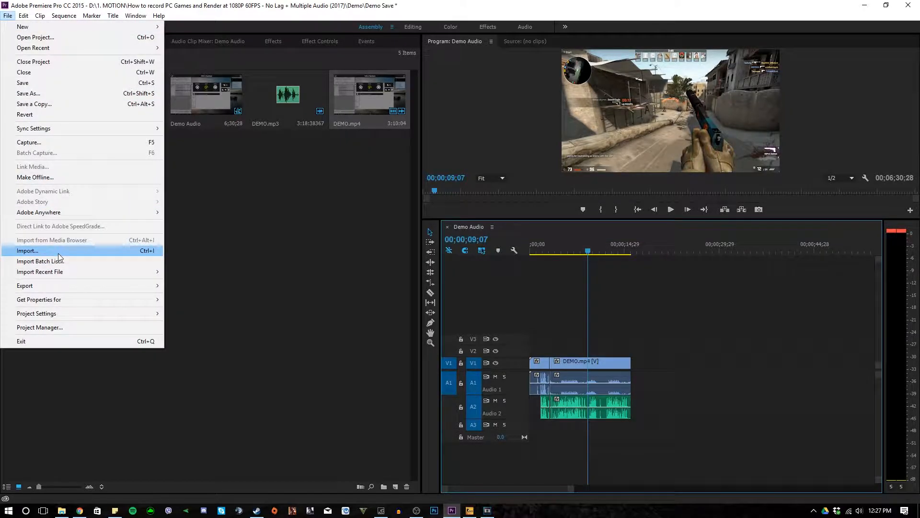
{"action": "mouse_move", "coordinate": [66, 286]}
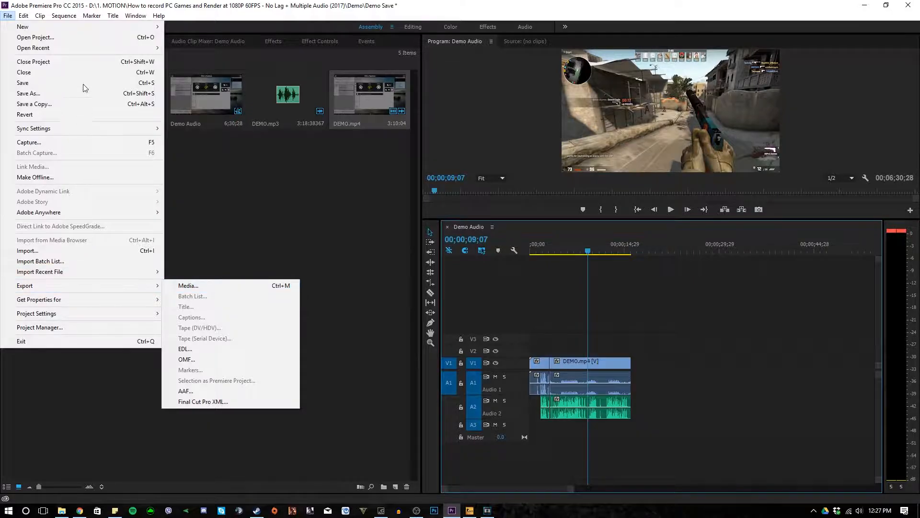
{"action": "left_click", "coordinate": [59, 93]}
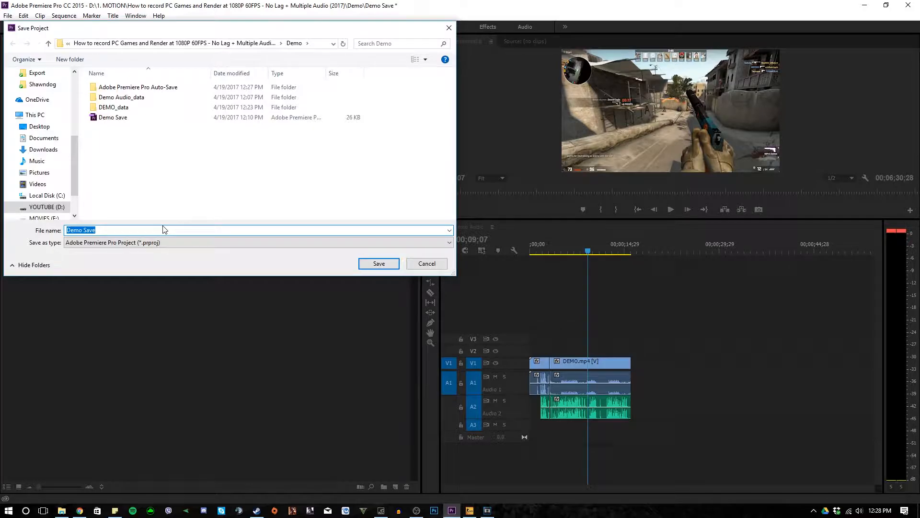
{"action": "type", "text": "DEMO"}
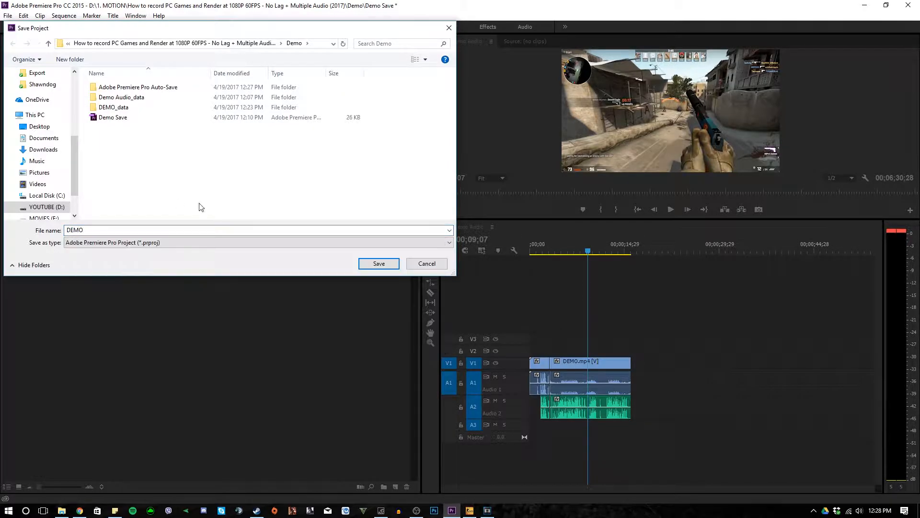
{"action": "left_click", "coordinate": [379, 266]}
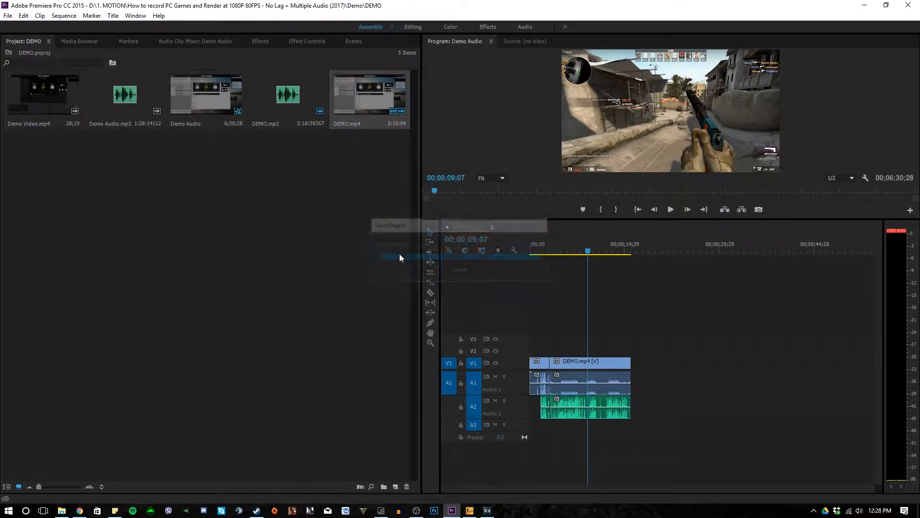
- Open the media export settings and keep the H.264 format with the Match Source - High bitrate preset
{"action": "left_click", "coordinate": [8, 15]}
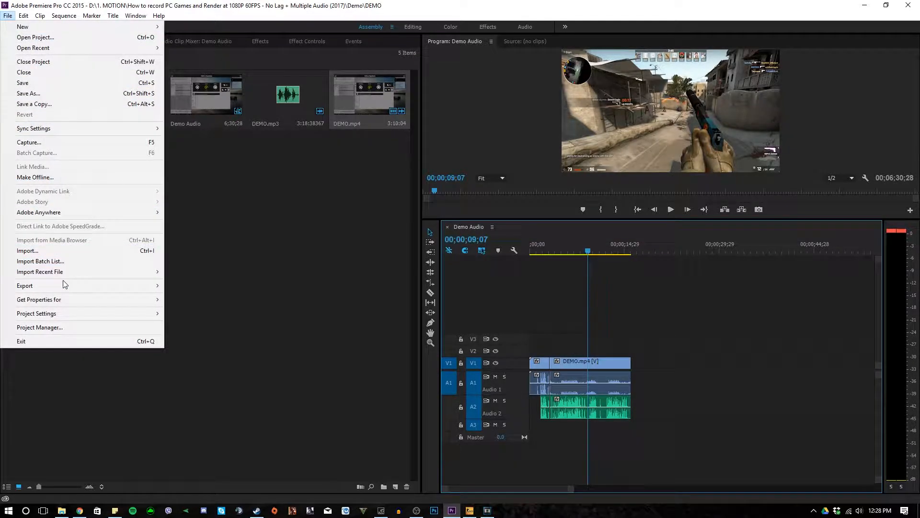
{"action": "mouse_move", "coordinate": [67, 286]}
{"action": "left_click", "coordinate": [226, 288]}
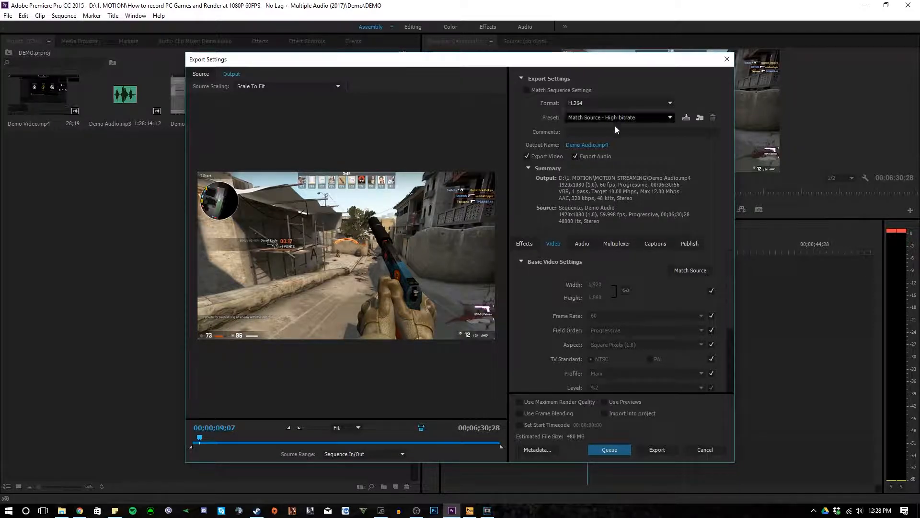
{"action": "left_click", "coordinate": [662, 103]}
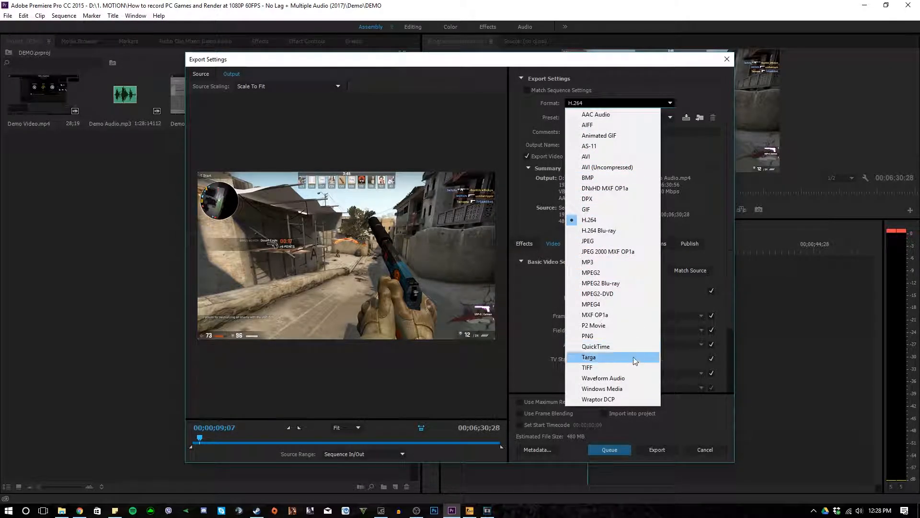
{"action": "left_click", "coordinate": [671, 118]}
{"action": "left_click", "coordinate": [671, 118]}
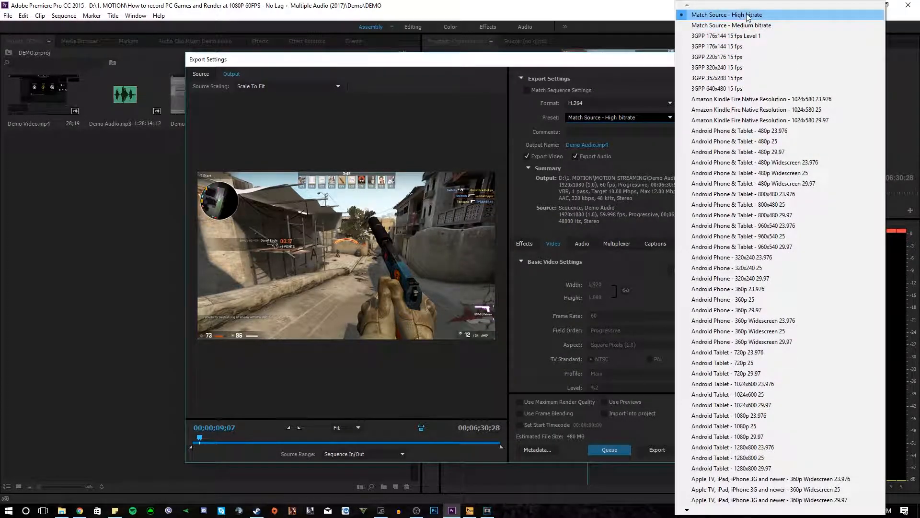
{"action": "left_click", "coordinate": [620, 85]}
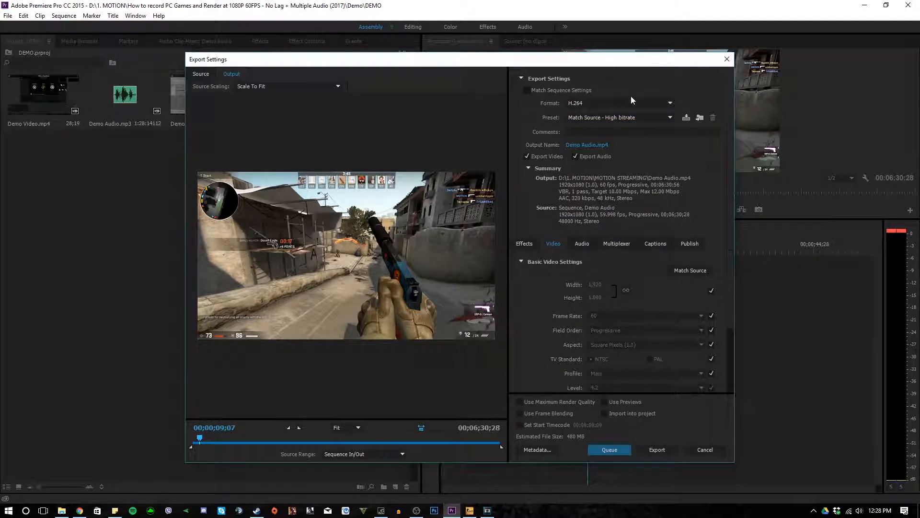
- Set the export output file to DEMO FINAL Premiere in the tutorial's Demo folder, keeping the MP4 file type
{"action": "left_click", "coordinate": [588, 145]}
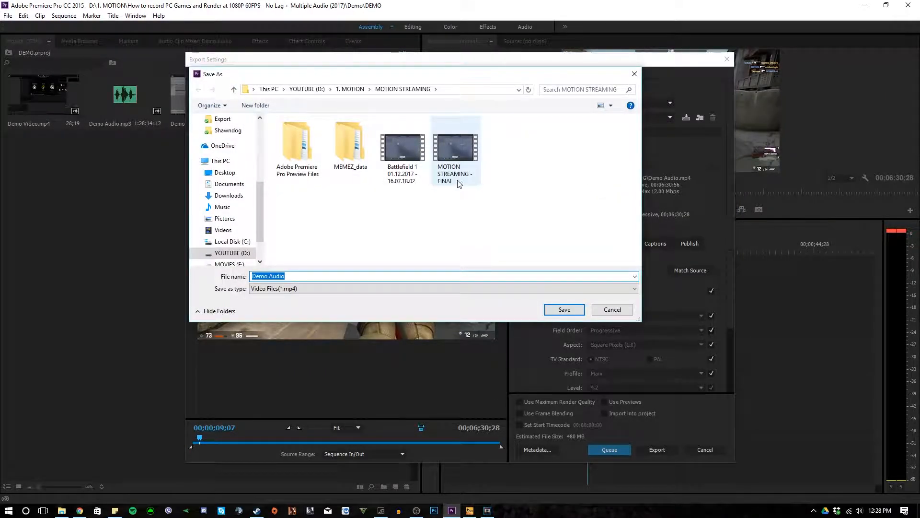
{"action": "left_click", "coordinate": [350, 89]}
{"action": "scroll", "coordinate": [355, 192], "scroll_direction": "down", "scroll_amount": 3}
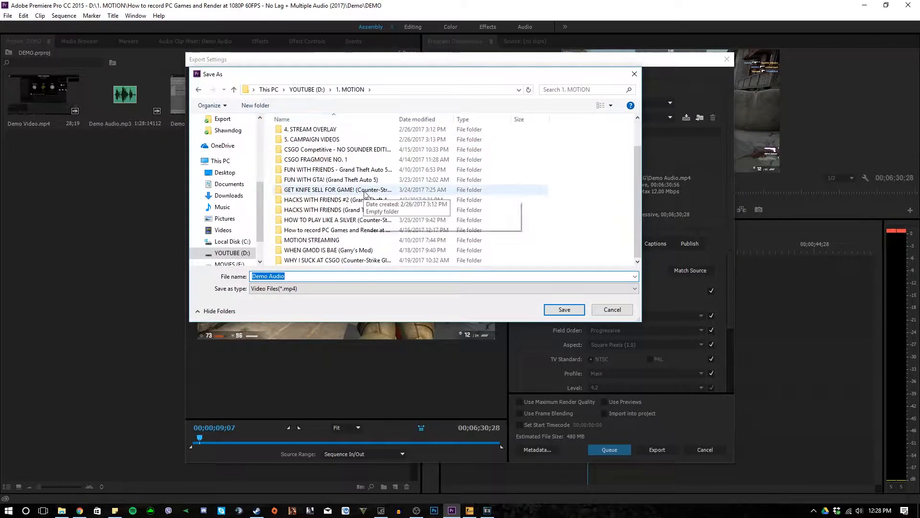
{"action": "double_click", "coordinate": [374, 230]}
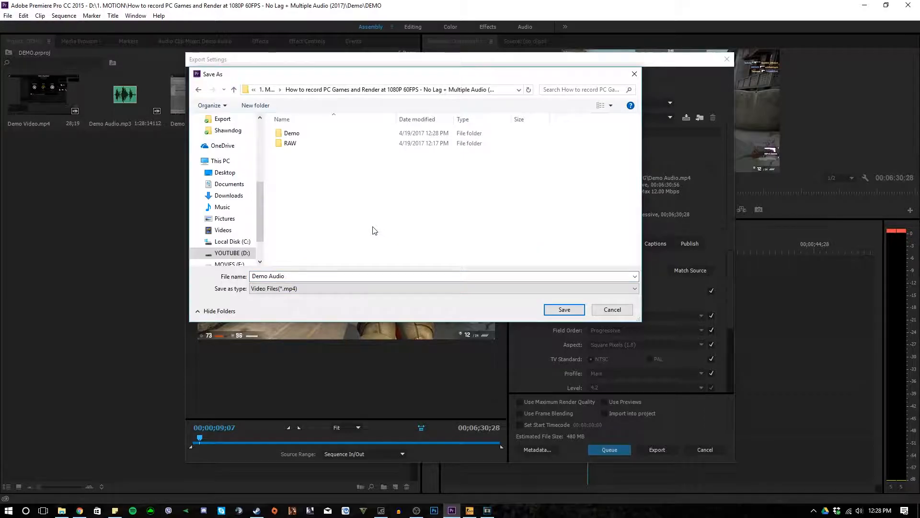
{"action": "double_click", "coordinate": [320, 133]}
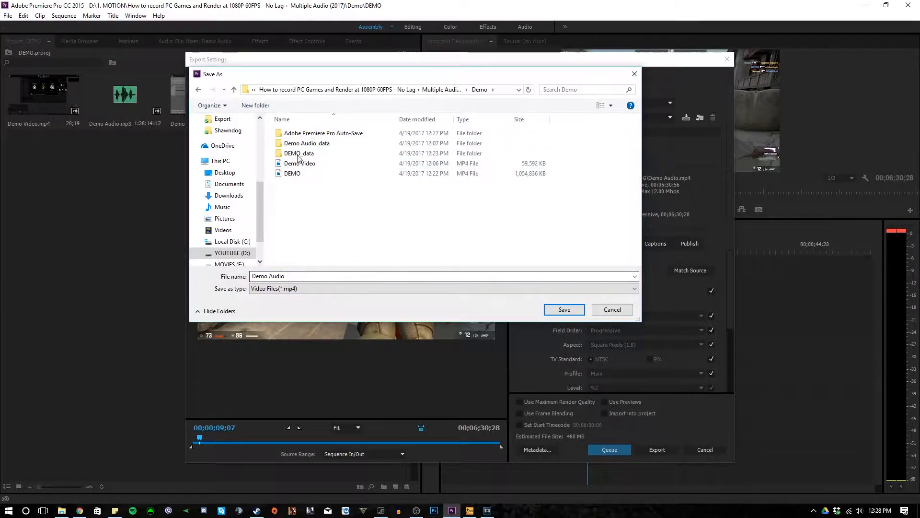
{"action": "left_click", "coordinate": [198, 90]}
{"action": "triple_click", "coordinate": [305, 276]}
{"action": "type", "text": "DEM"}
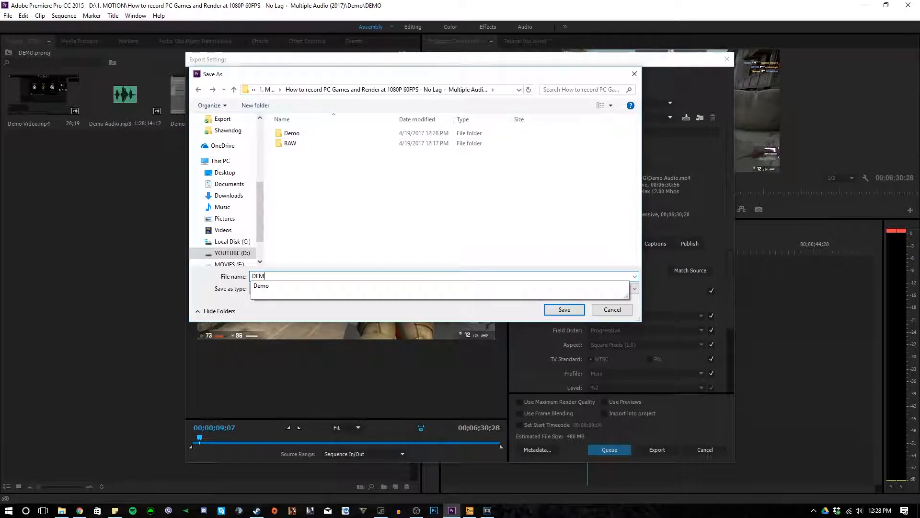
{"action": "type", "text": "O FINAL"}
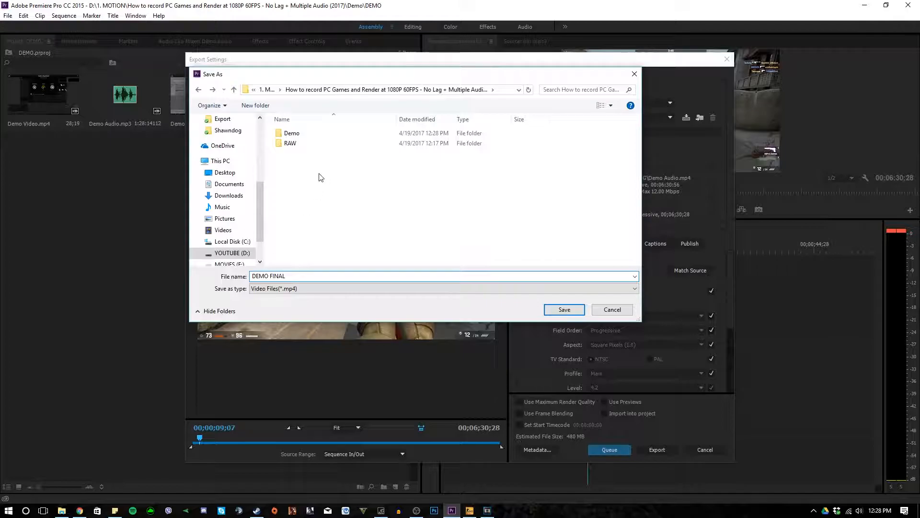
{"action": "double_click", "coordinate": [307, 135]}
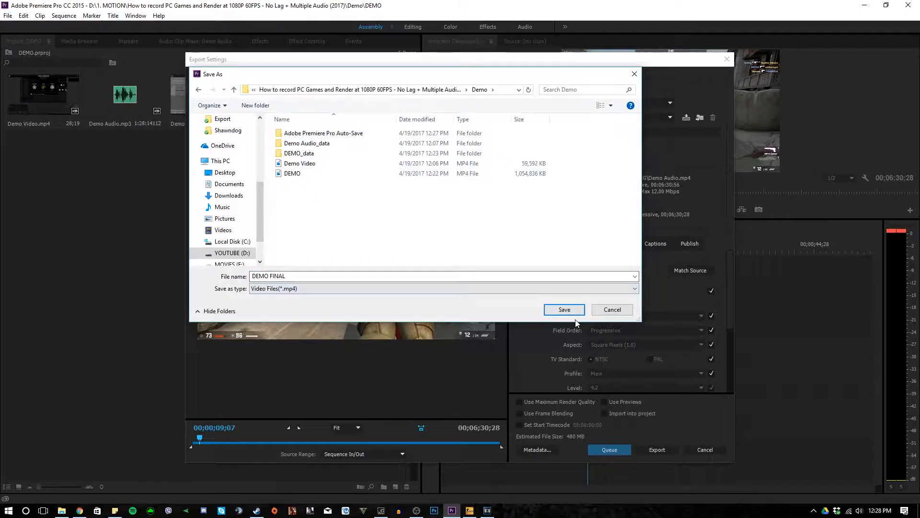
{"action": "left_click", "coordinate": [332, 275]}
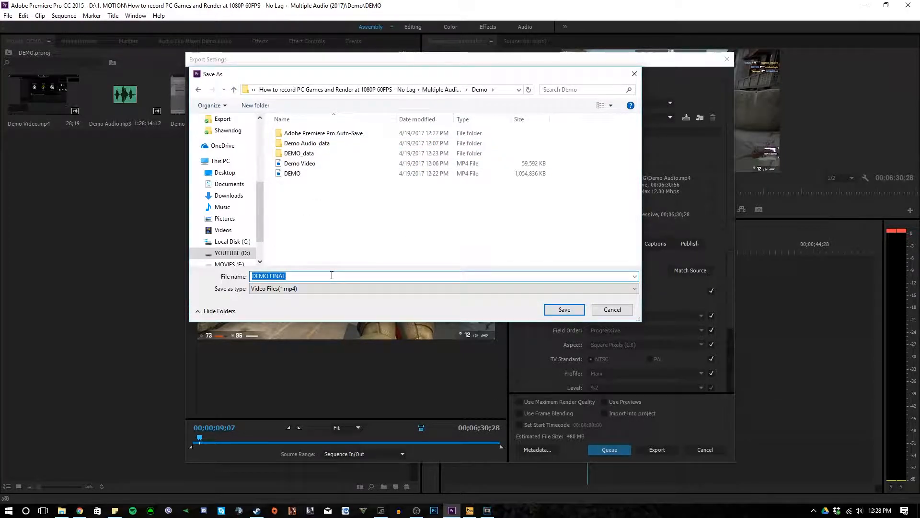
{"action": "left_click", "coordinate": [310, 277]}
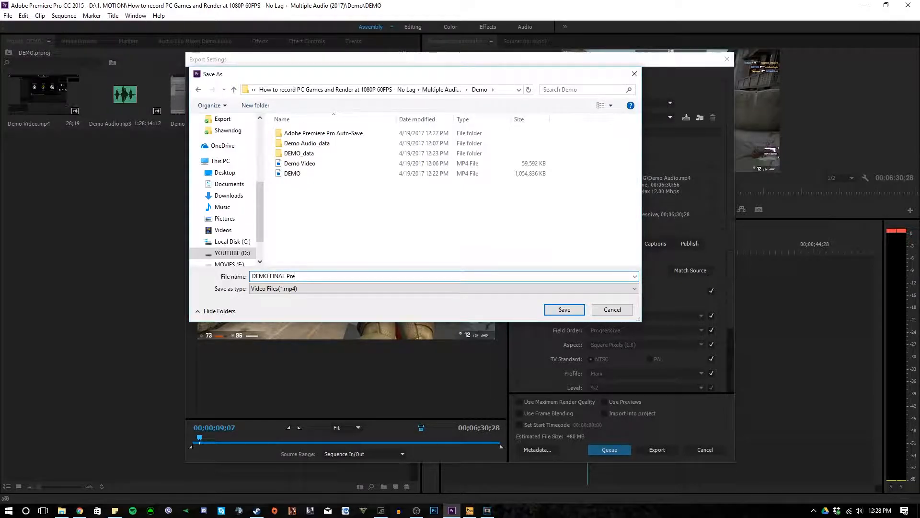
{"action": "left_click", "coordinate": [560, 307]}
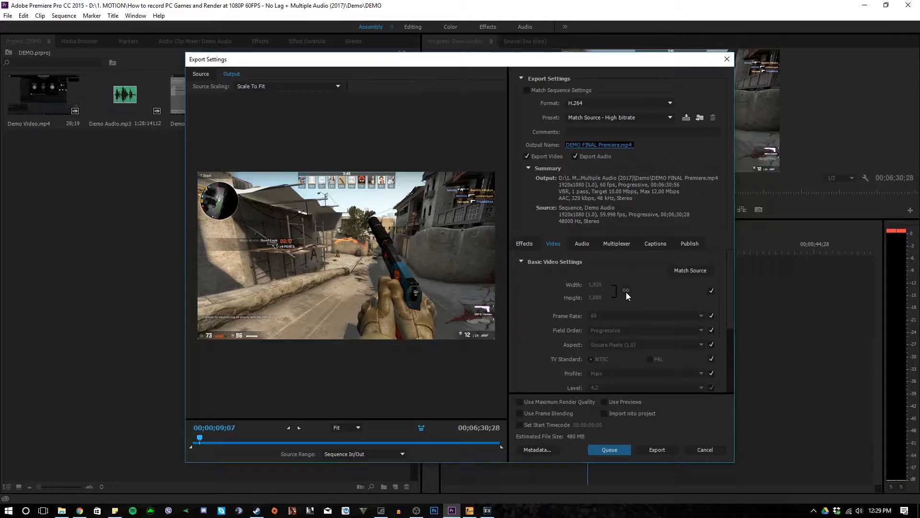
- Review the basic video settings and export the sequence directly
{"action": "scroll", "coordinate": [669, 355], "scroll_direction": "down", "scroll_amount": 5}
{"action": "scroll", "coordinate": [667, 353], "scroll_direction": "up", "scroll_amount": 4}
{"action": "left_click", "coordinate": [658, 453]}
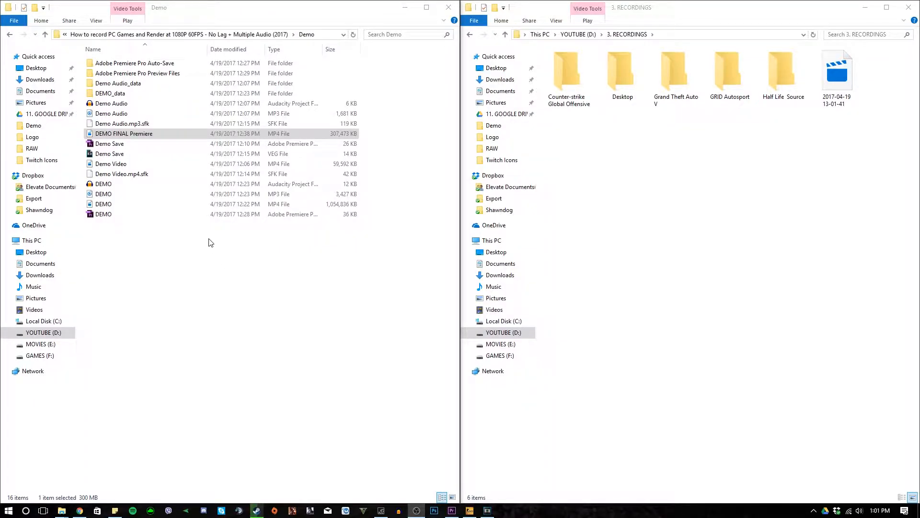
- Play the exported DEMO FINAL Premiere video from the Demo folder, and preview the edited timeline in Vegas Pro from the start
{"action": "double_click", "coordinate": [165, 134]}
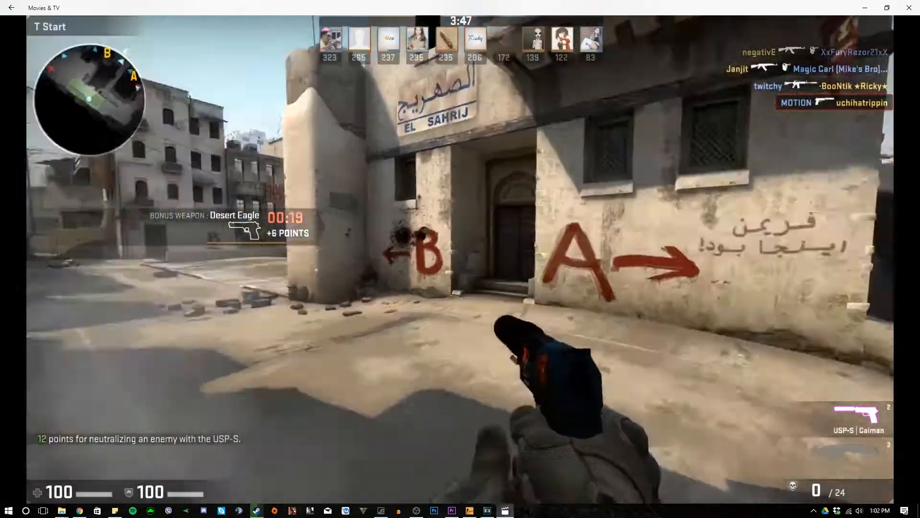
{"action": "left_click", "coordinate": [241, 189]}
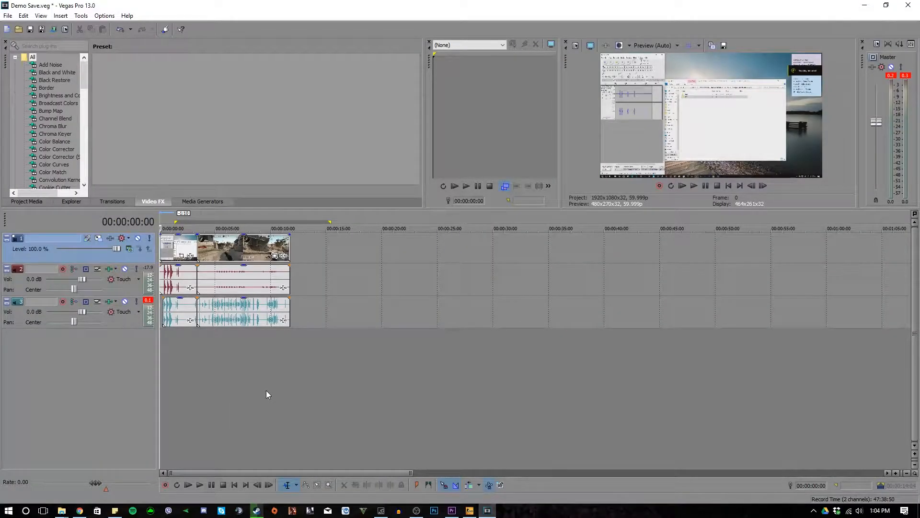
{"action": "left_click", "coordinate": [694, 186]}
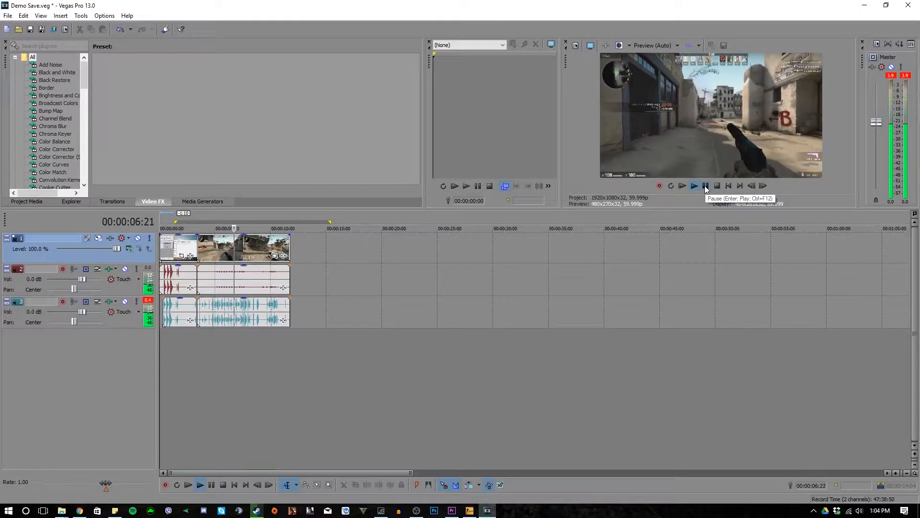
{"action": "left_click", "coordinate": [705, 185]}
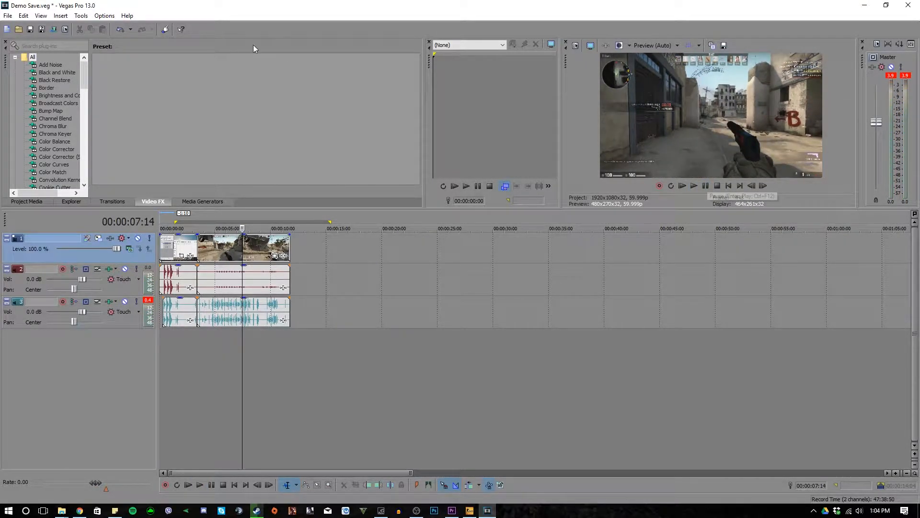
- Save the Vegas project under the new name DEMO in the Demo folder
{"action": "left_click", "coordinate": [7, 15]}
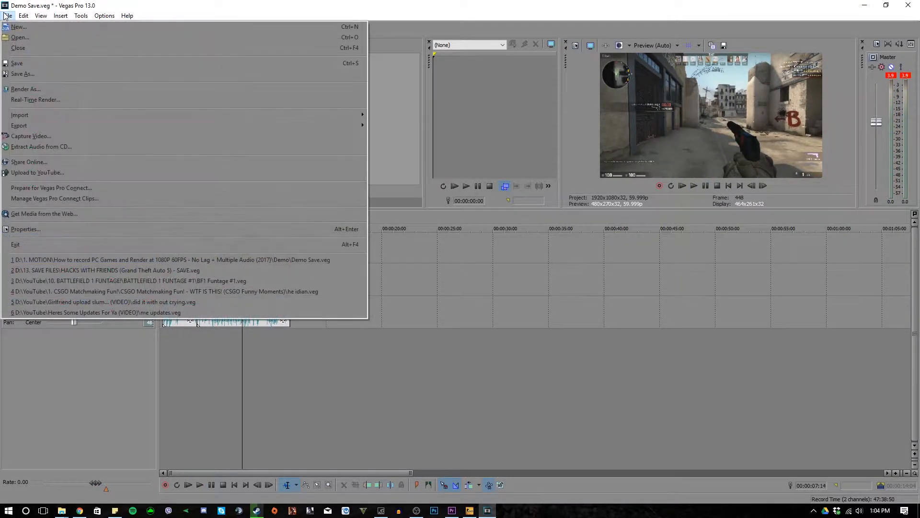
{"action": "left_click", "coordinate": [37, 71]}
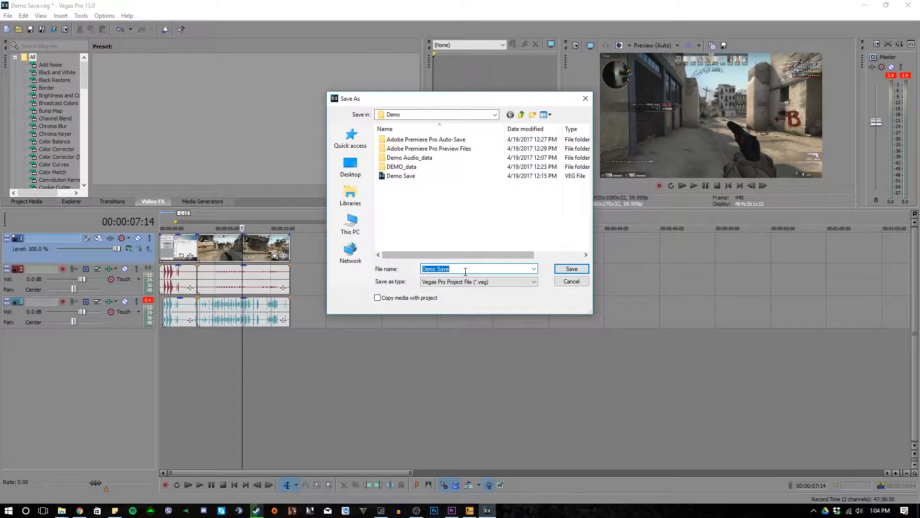
{"action": "type", "text": "D"}
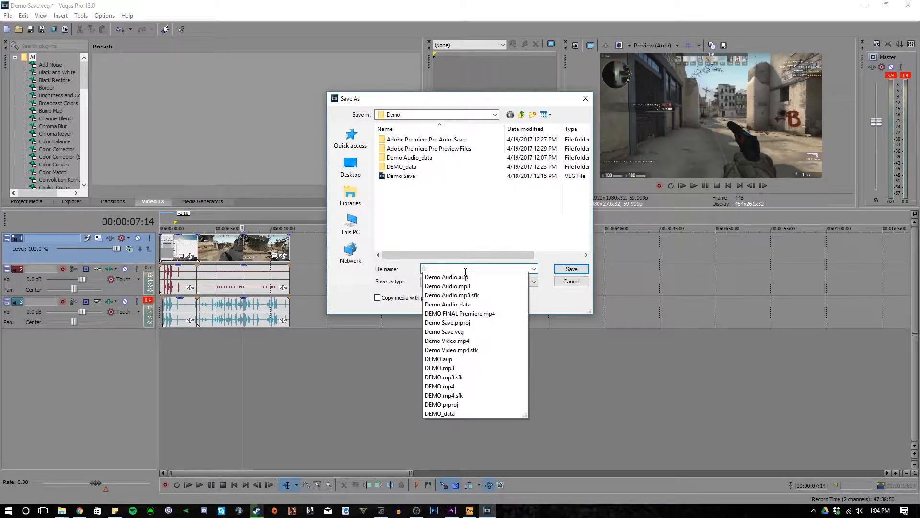
{"action": "type", "text": "EMO"}
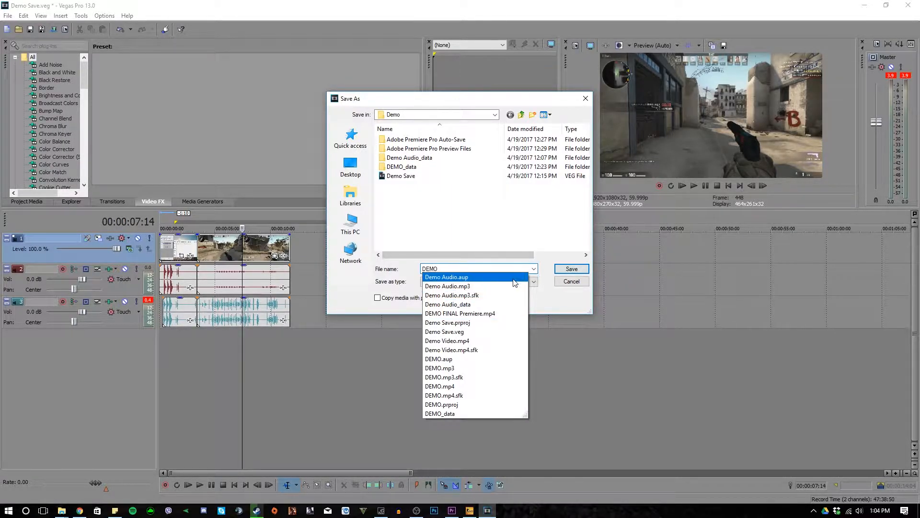
{"action": "type", "text": " F"}
{"action": "key", "text": "BackSpace"}
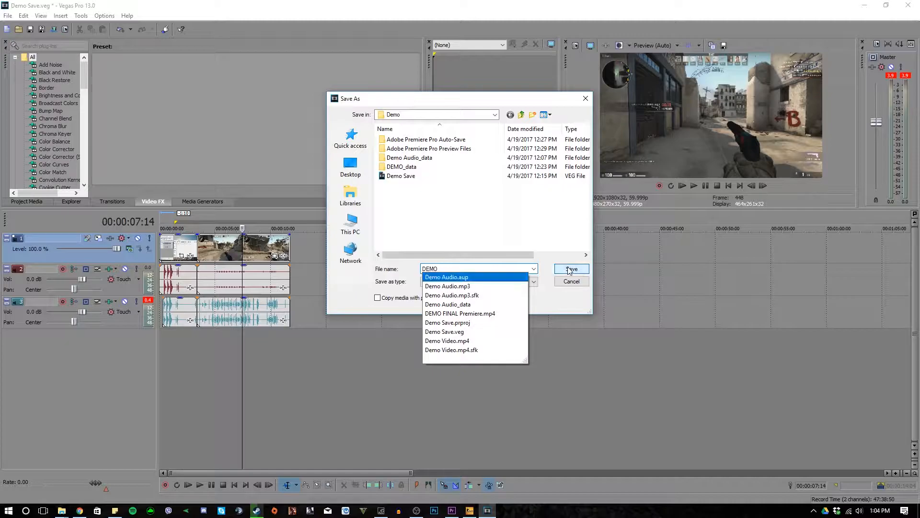
{"action": "left_click", "coordinate": [569, 268]}
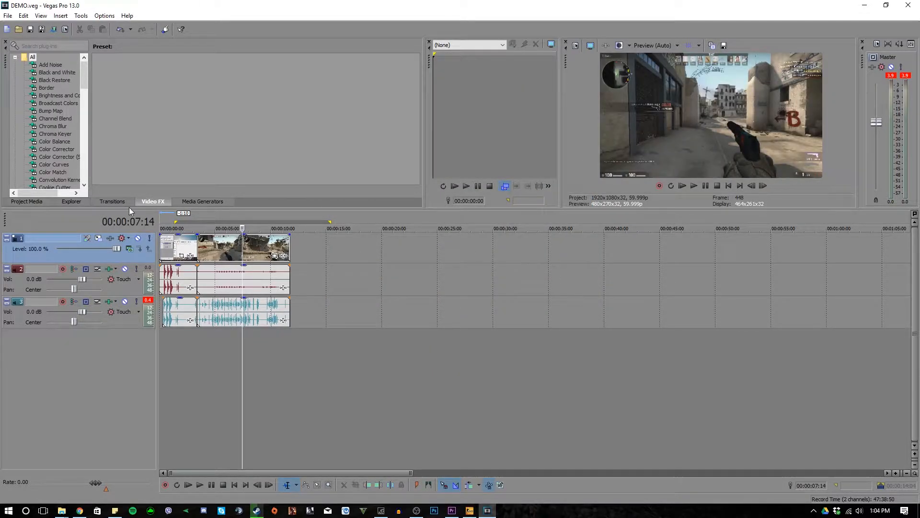
- Select the full extent of the timeline clips as the render region and open the Render As settings
{"action": "left_click", "coordinate": [8, 15]}
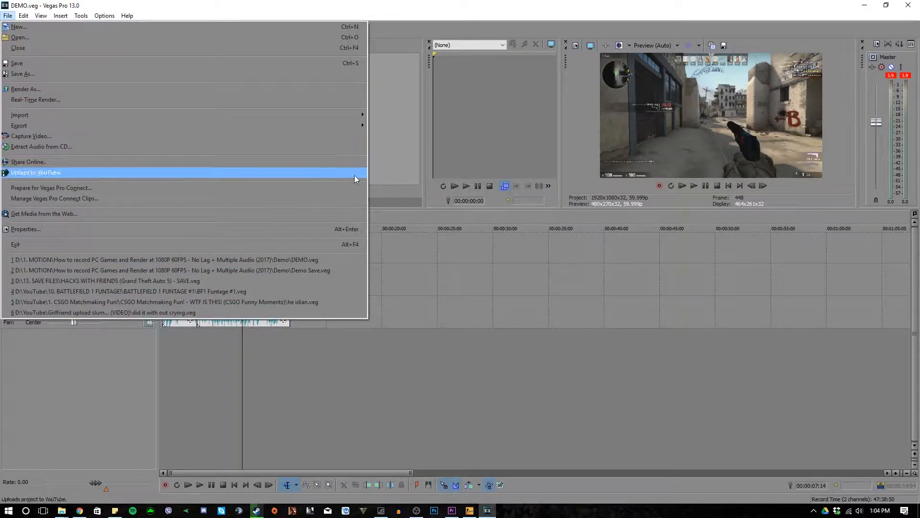
{"action": "left_click", "coordinate": [438, 226]}
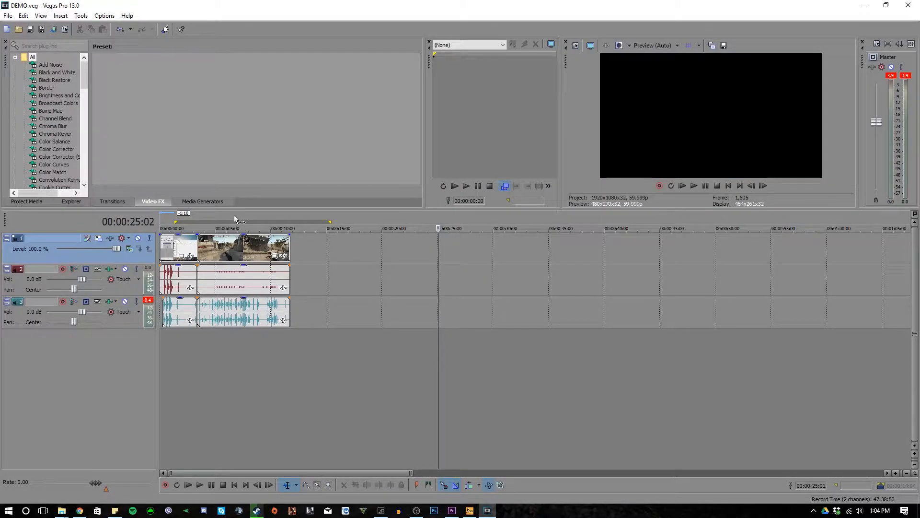
{"action": "key", "text": "ctrl+a"}
{"action": "left_click", "coordinate": [7, 16]}
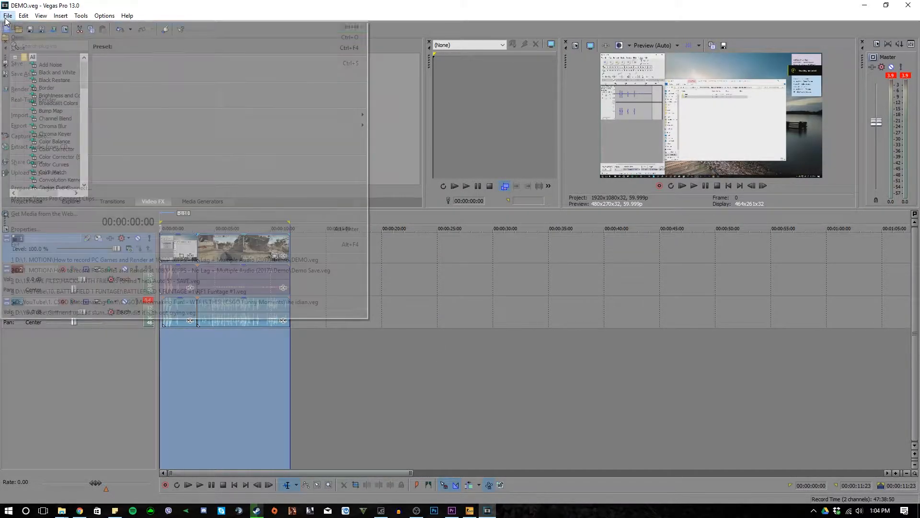
{"action": "left_click", "coordinate": [76, 99]}
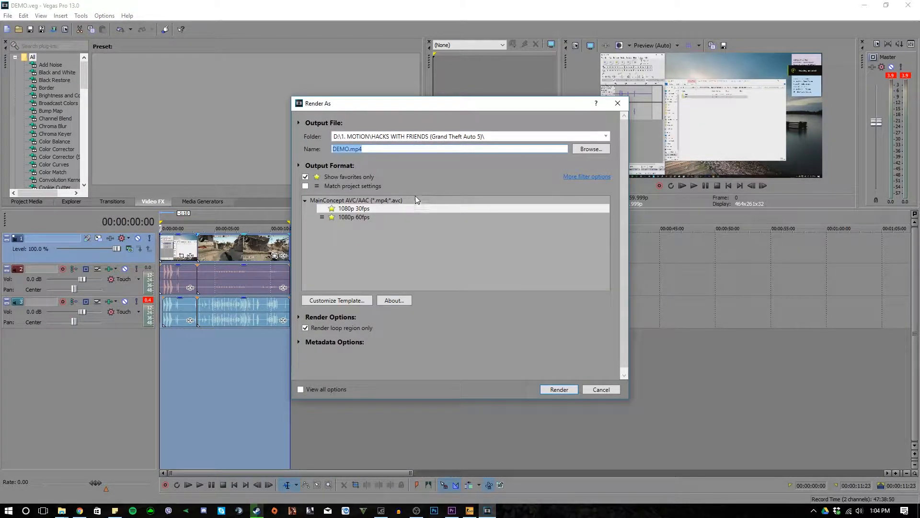
- Examine the custom settings of the favorite 1080p 60fps MainConcept AVC/AAC template and close them without changes
{"action": "left_click", "coordinate": [371, 218]}
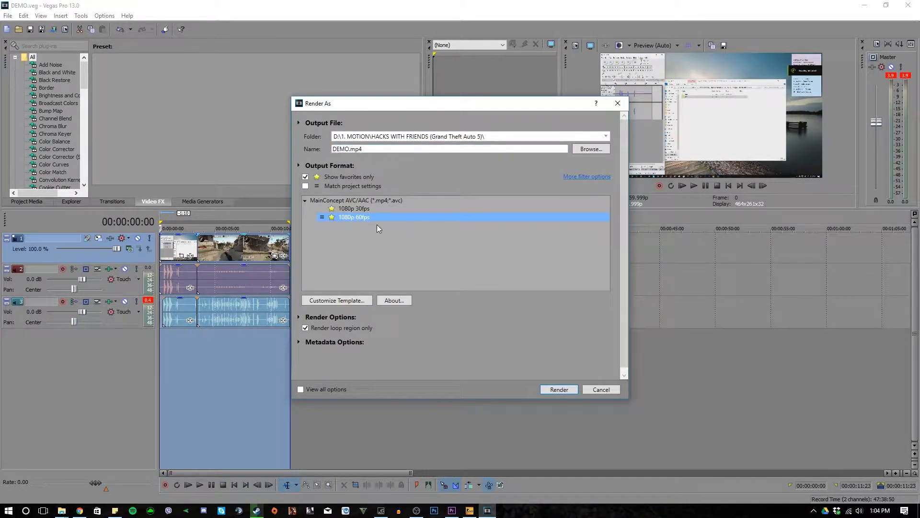
{"action": "left_click", "coordinate": [353, 300]}
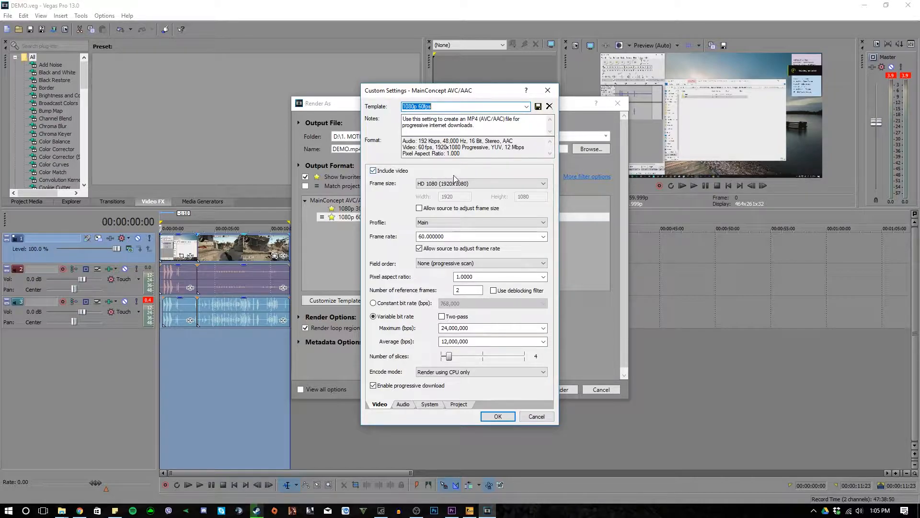
{"action": "left_click", "coordinate": [536, 416]}
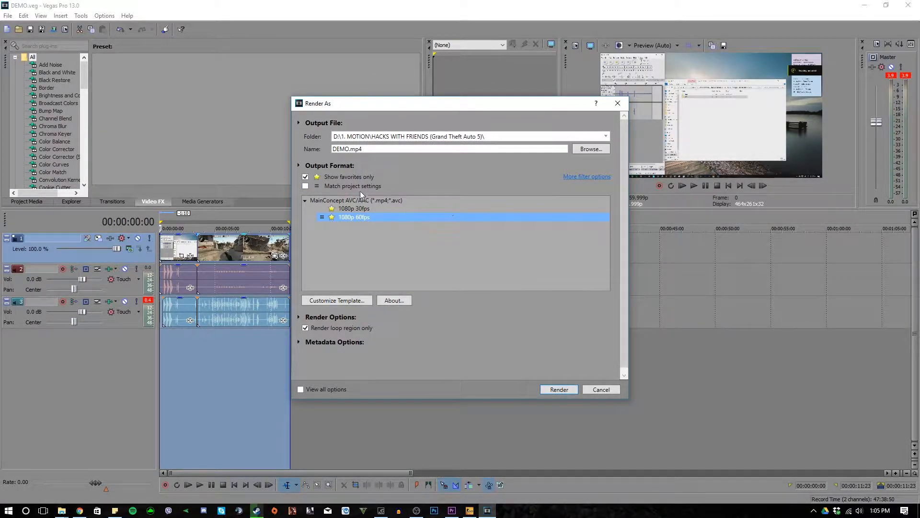
- Turn off the favorites-only filter and select the Internet HD 1080p template under MainConcept AVC/AAC
{"action": "left_click", "coordinate": [306, 177]}
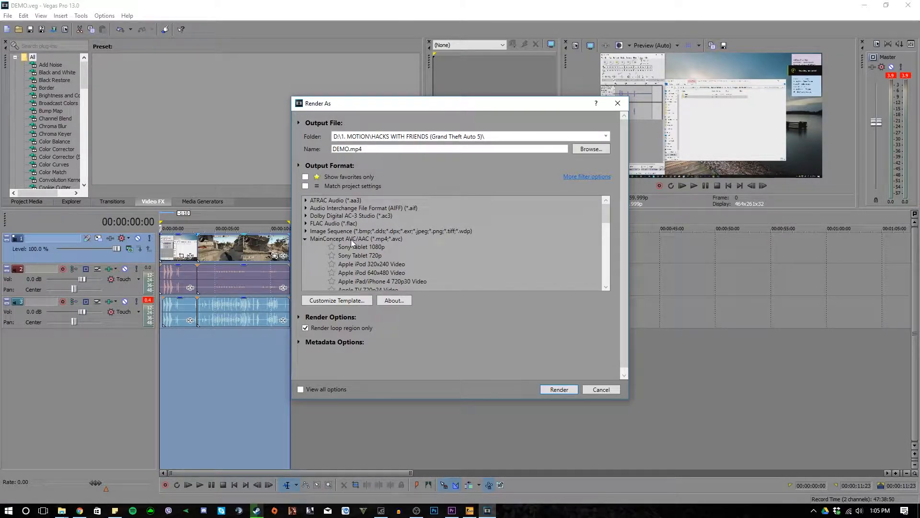
{"action": "scroll", "coordinate": [378, 241], "scroll_direction": "down", "scroll_amount": 1}
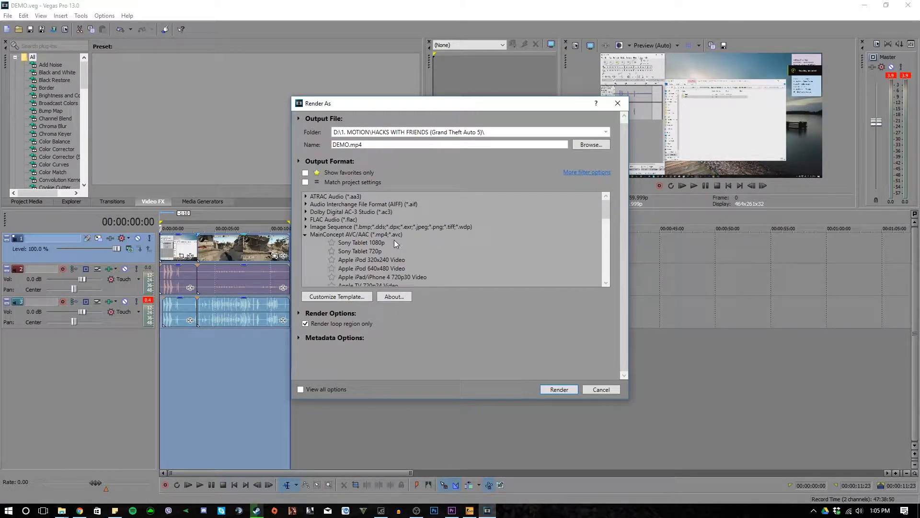
{"action": "scroll", "coordinate": [597, 214], "scroll_direction": "down", "scroll_amount": 8}
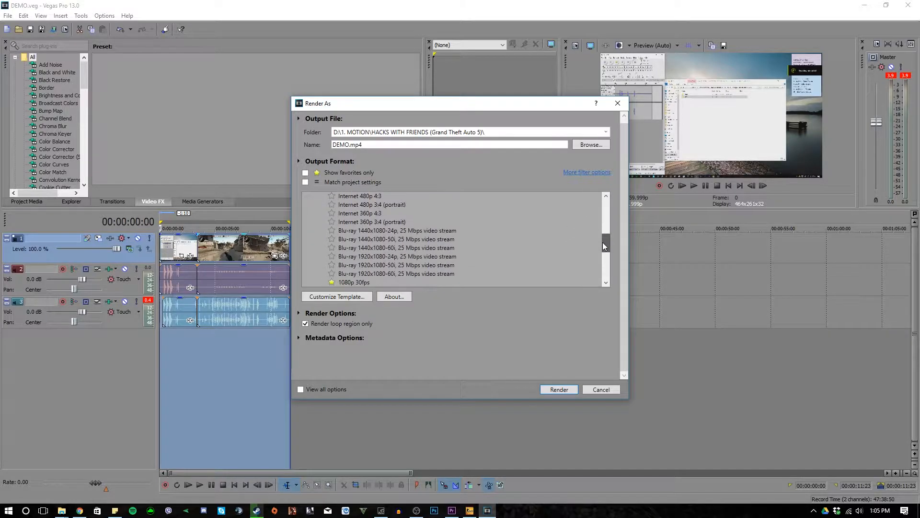
{"action": "left_click_drag", "start_coordinate": [602, 247], "coordinate": [609, 223]}
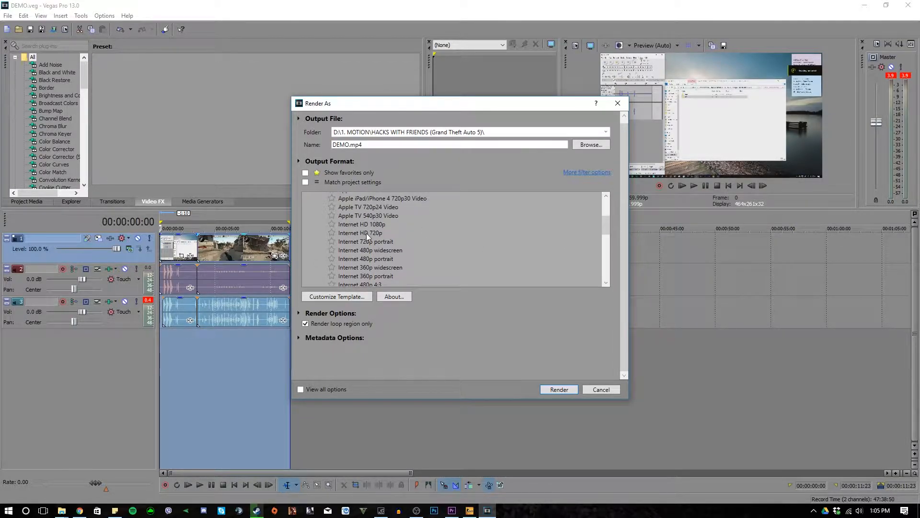
{"action": "left_click", "coordinate": [382, 224]}
- Customize the Internet HD 1080p template, naming it Internet HD 1080p 60FPS and setting its frame rate to 59.999
{"action": "left_click", "coordinate": [362, 296]}
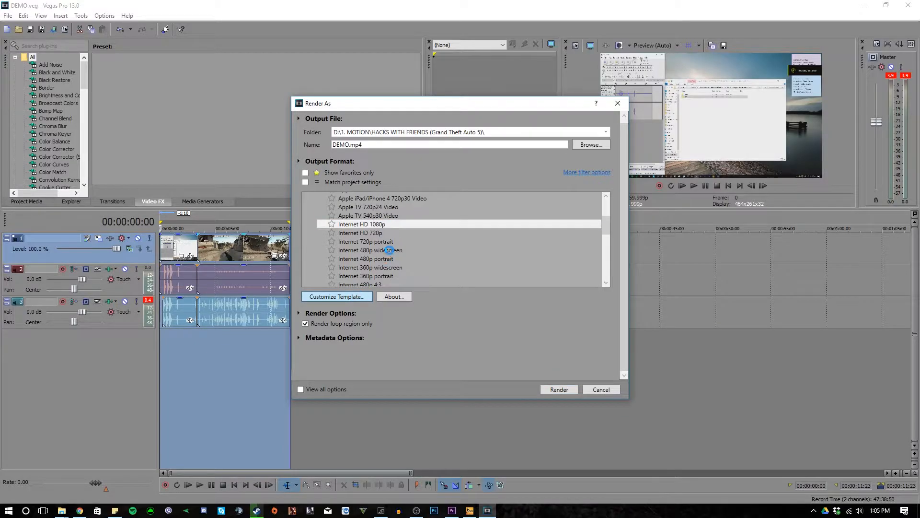
{"action": "left_click", "coordinate": [448, 108]}
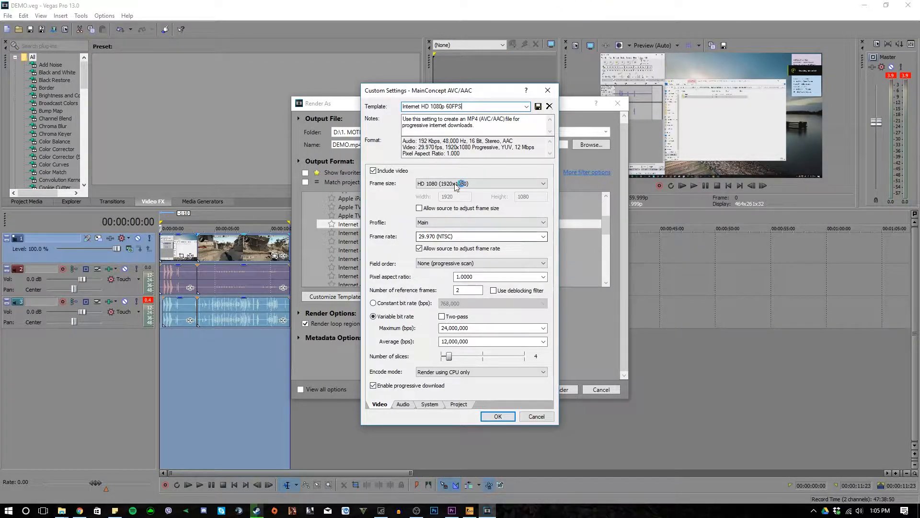
{"action": "left_click", "coordinate": [542, 237]}
{"action": "left_click", "coordinate": [465, 237]}
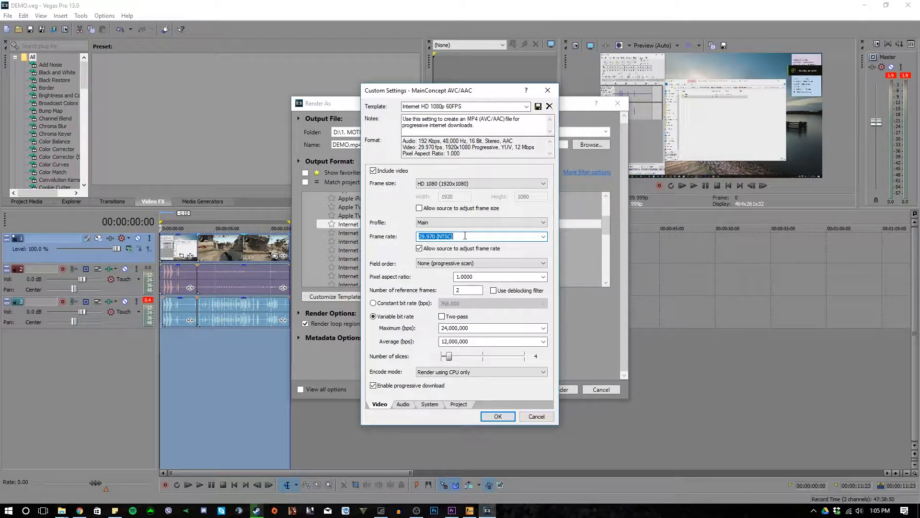
{"action": "type", "text": "59.999"}
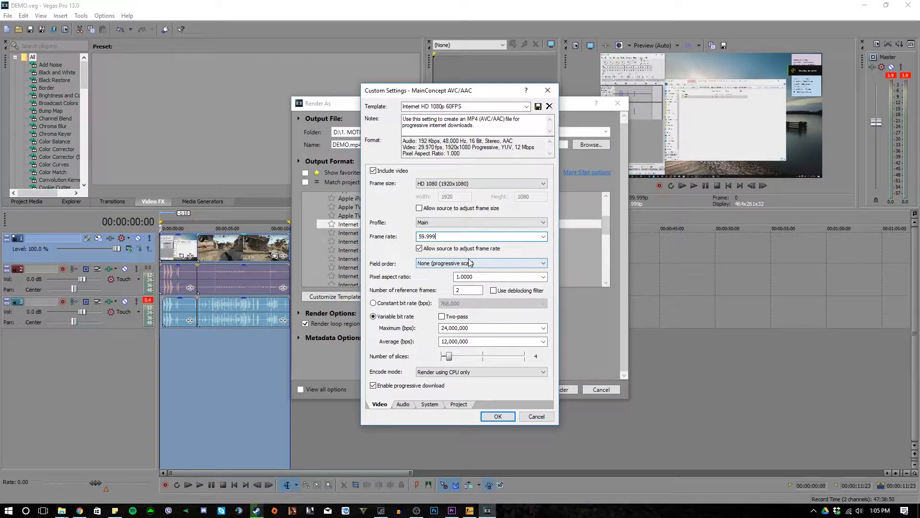
- Review the custom template's audio, system and project settings and accept the customized template
{"action": "left_click", "coordinate": [402, 407]}
{"action": "left_click", "coordinate": [432, 407]}
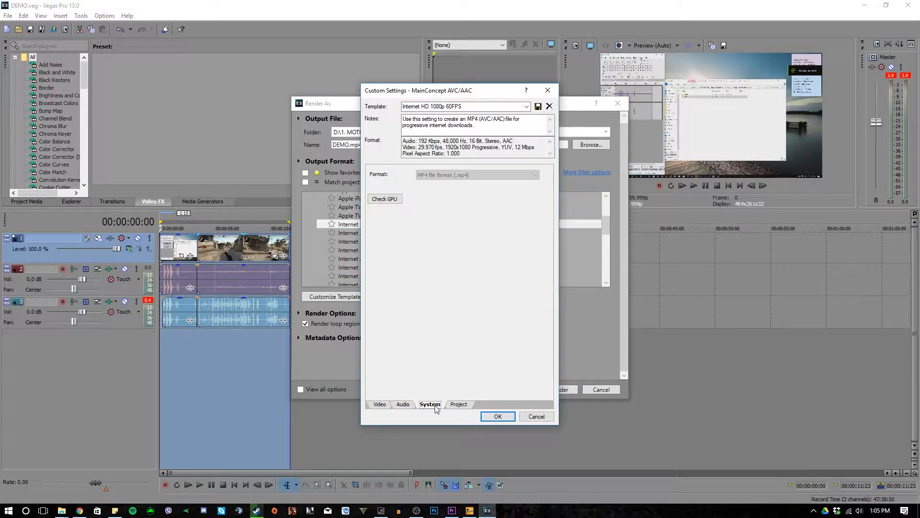
{"action": "left_click", "coordinate": [458, 405]}
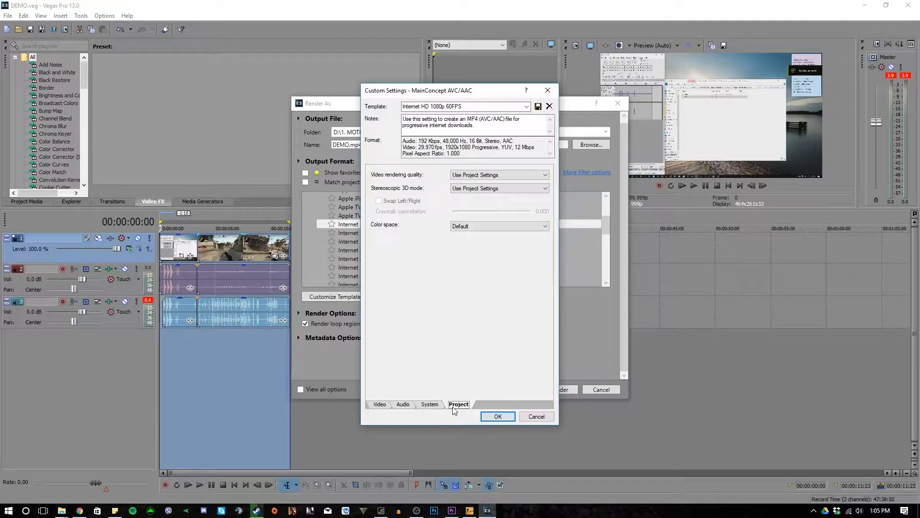
{"action": "left_click", "coordinate": [380, 404]}
{"action": "left_click", "coordinate": [501, 416]}
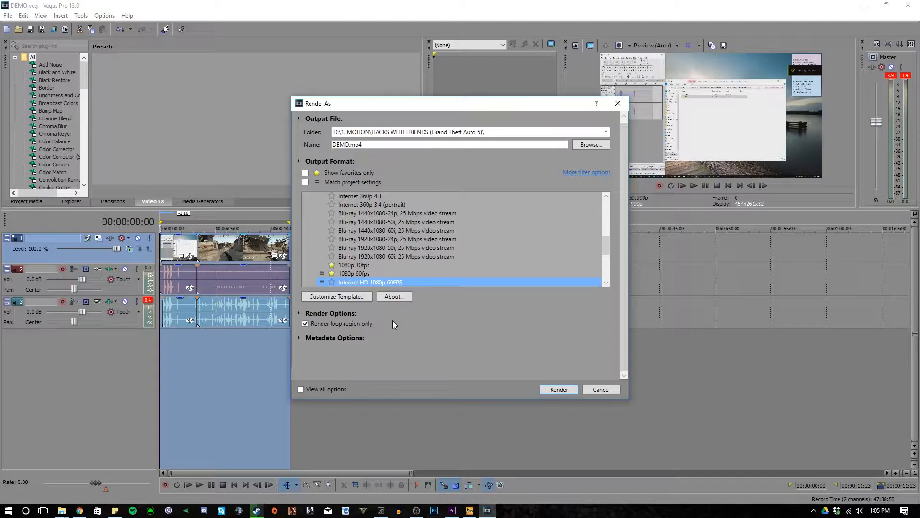
- Limit the template list to favorites, including Internet HD 1080p 60FPS, and start rendering DEMO.mp4 with that template
{"action": "left_click", "coordinate": [305, 174]}
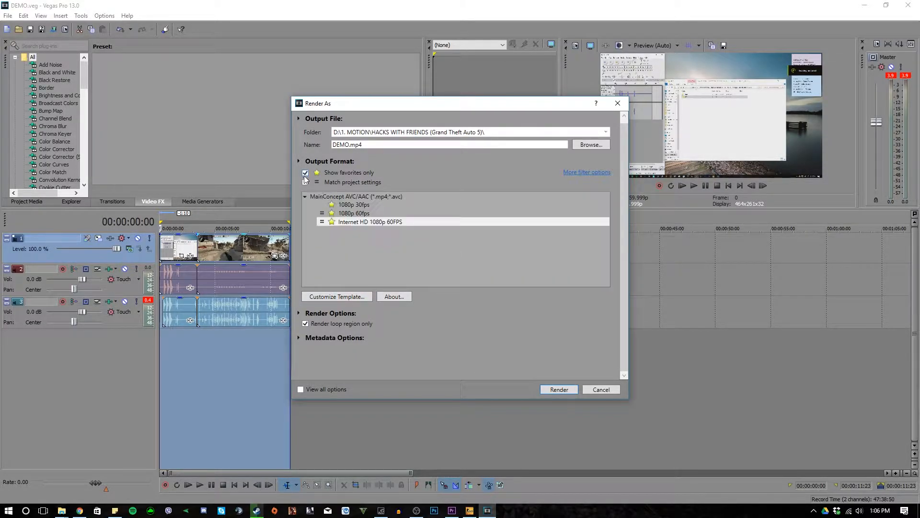
{"action": "left_click", "coordinate": [374, 214]}
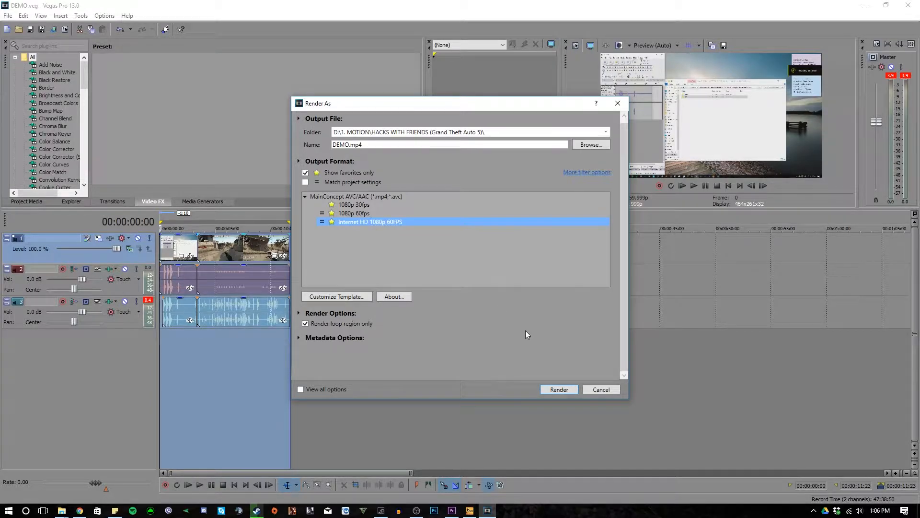
{"action": "left_click", "coordinate": [565, 389]}
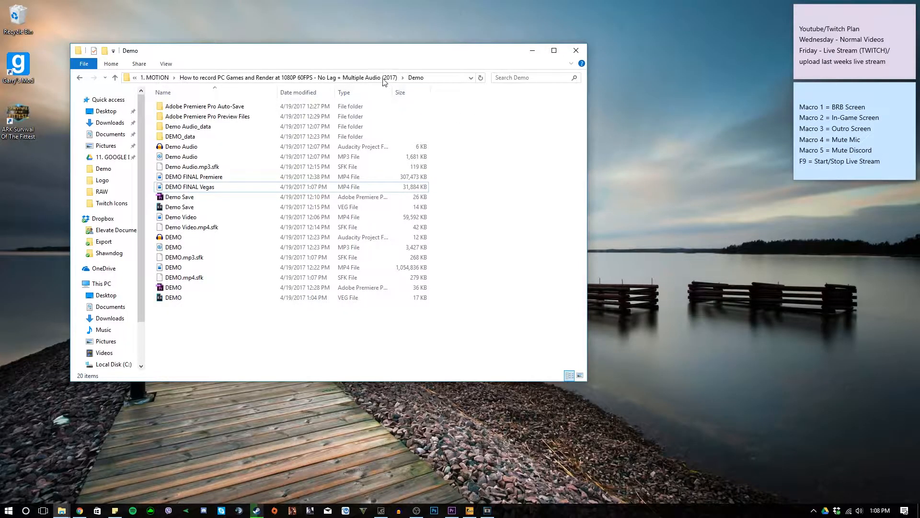
- Play the rendered DEMO FINAL Vegas video from the Demo folder in Movies & TV, then pause it and minimize both windows
{"action": "left_click_drag", "start_coordinate": [301, 52], "coordinate": [428, 81]}
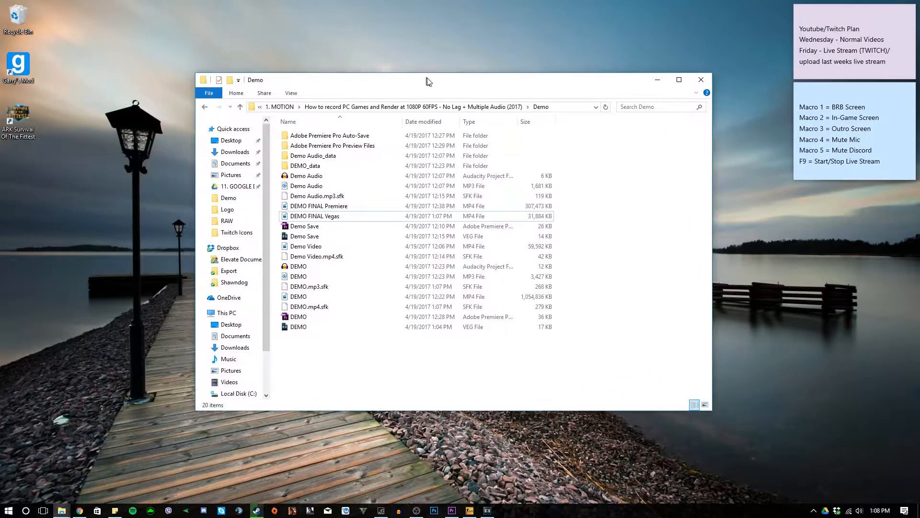
{"action": "double_click", "coordinate": [368, 221]}
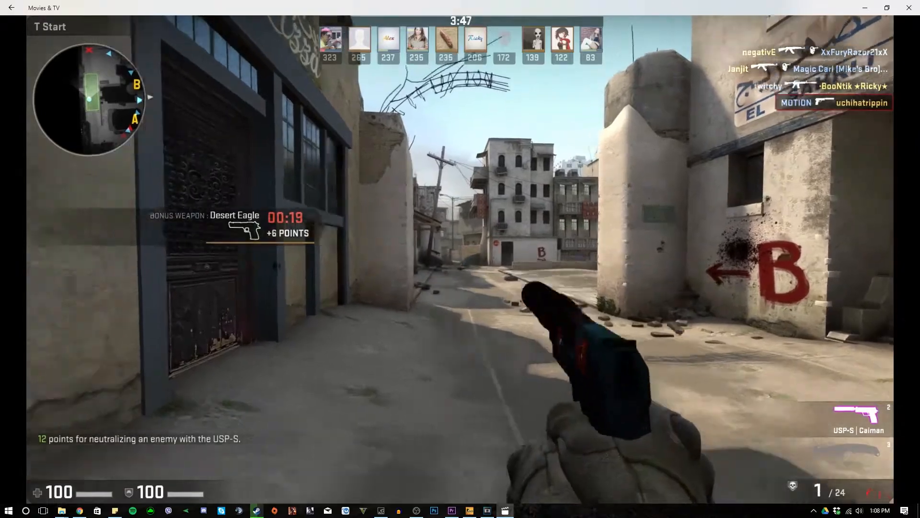
{"action": "left_click", "coordinate": [400, 249]}
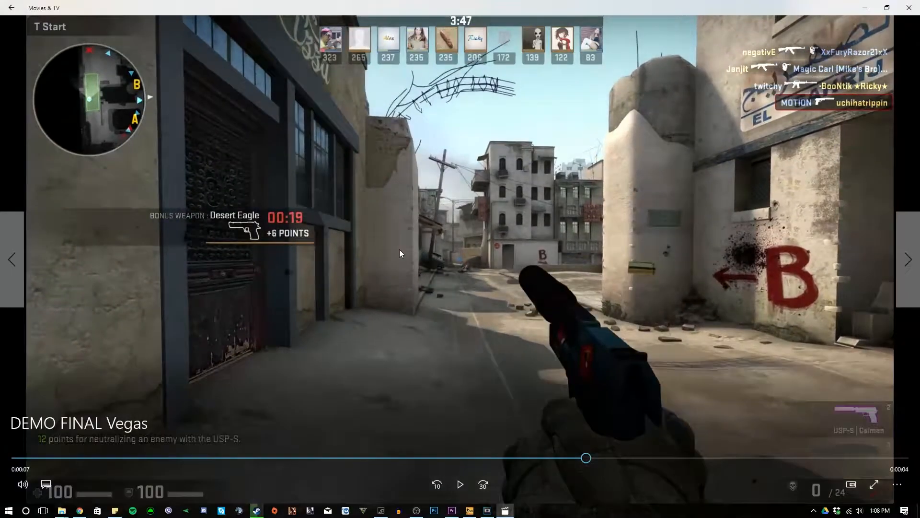
{"action": "left_click", "coordinate": [865, 8]}
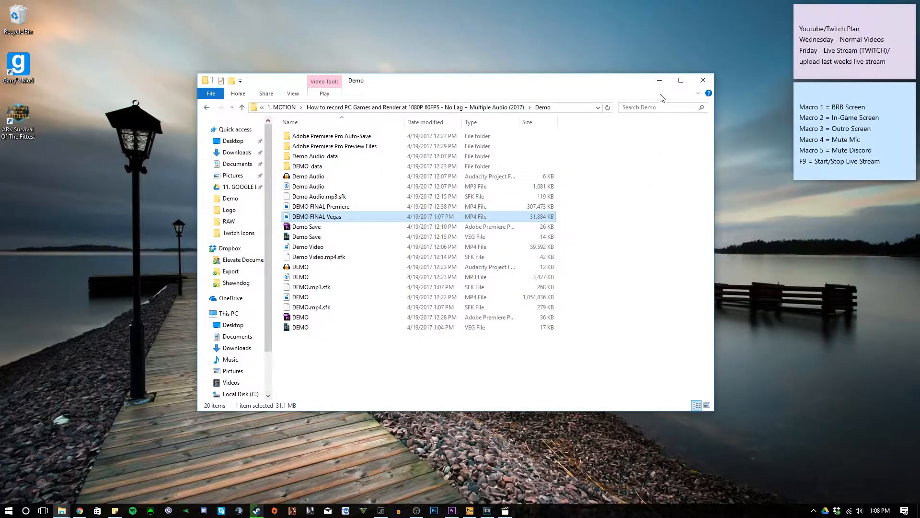
{"action": "left_click", "coordinate": [660, 80]}
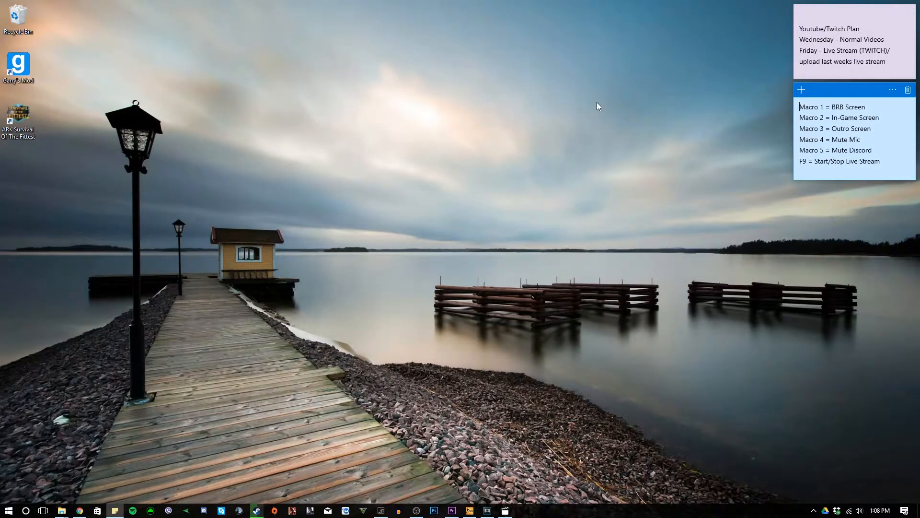